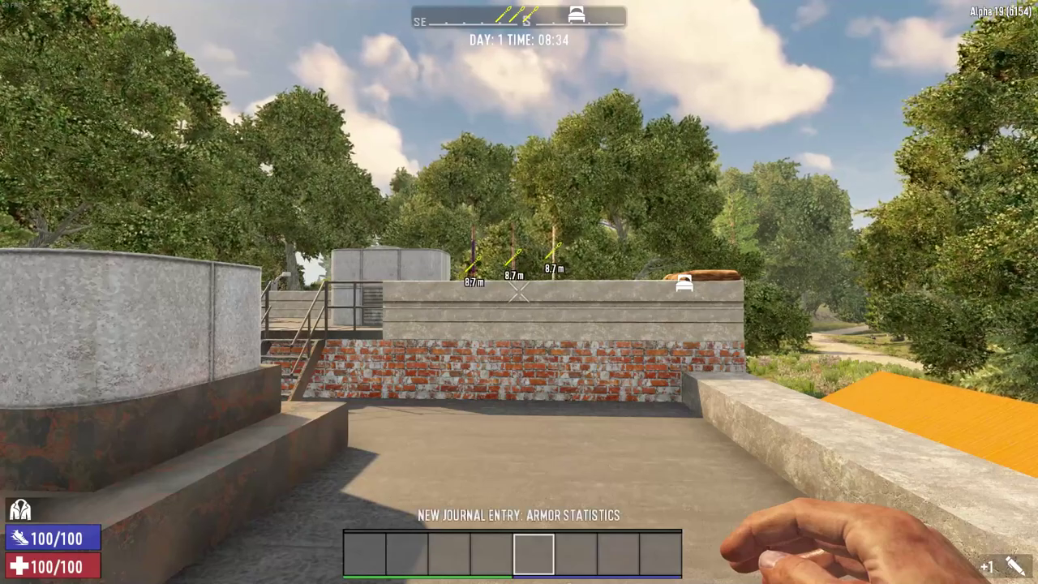
- Examine the on-screen markers of the three spears on the rooftop wall from close up and from farther away
key("w")
key("w")
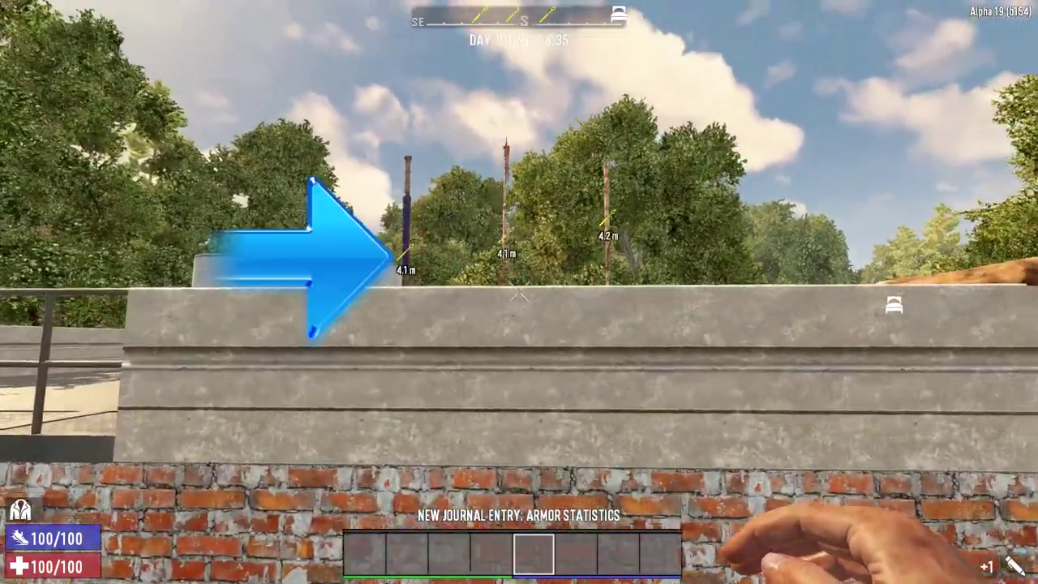
key("s")
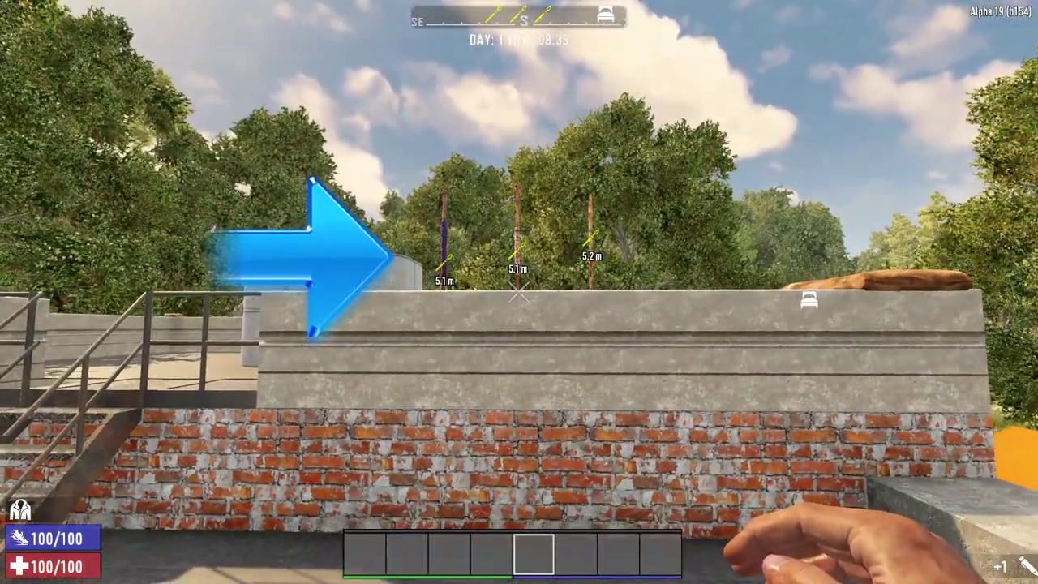
key("w")
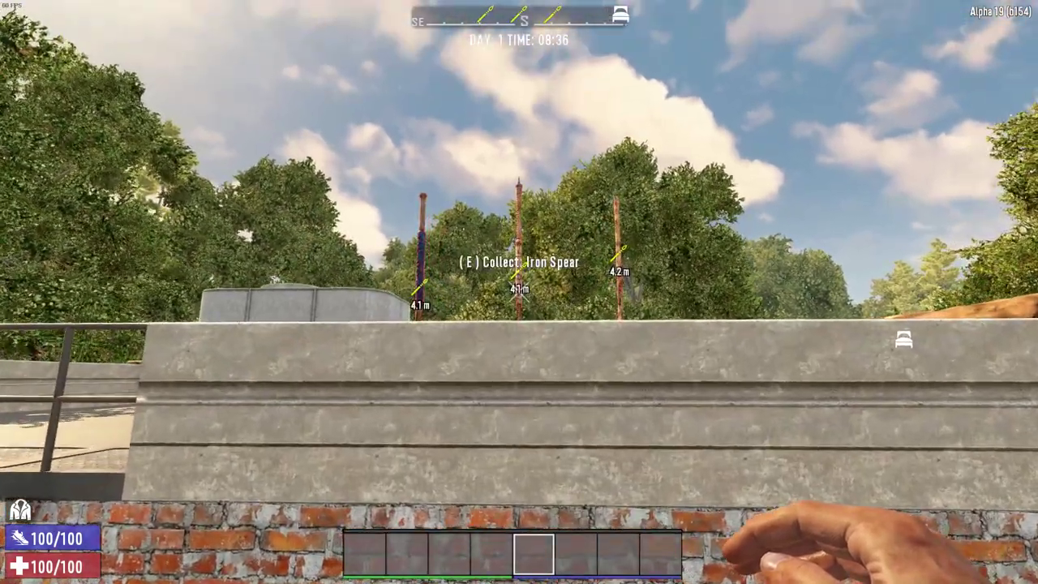
key("s")
key("s")
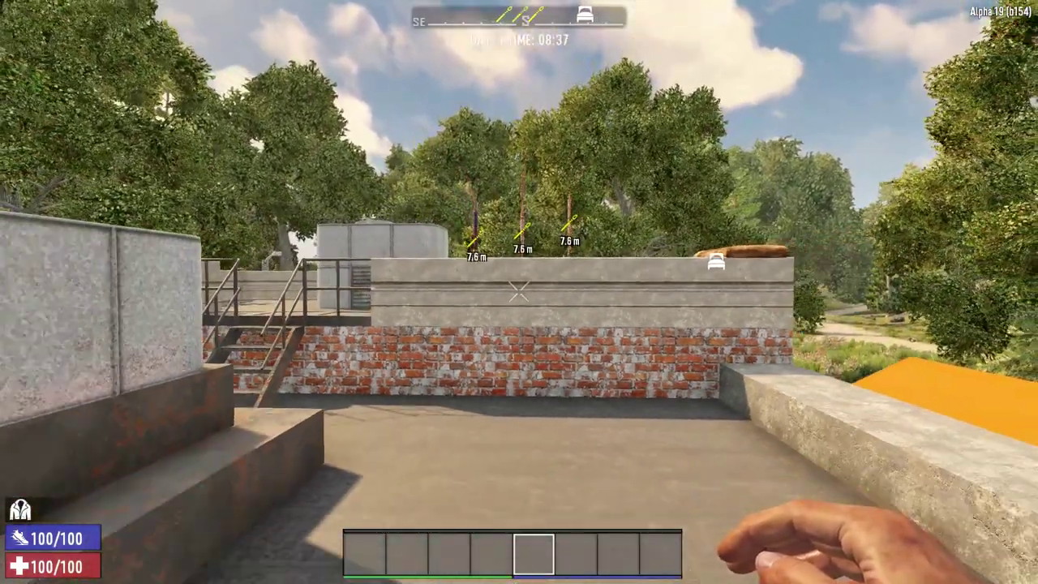
key("s")
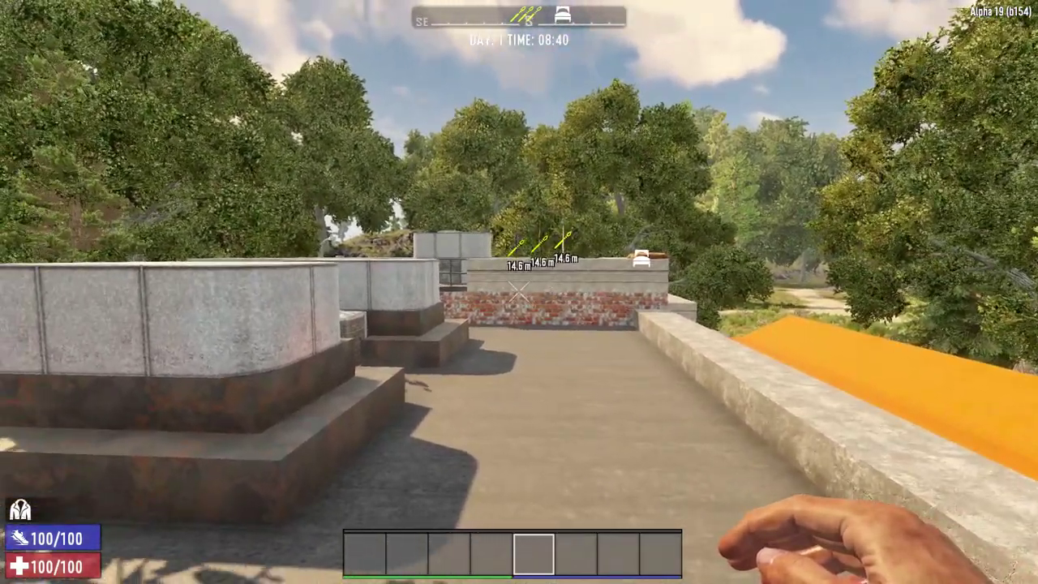
- Check the spear marker on the zoomed-in world map and return to the game
key("m")
scroll(535, 299, "up", 3)
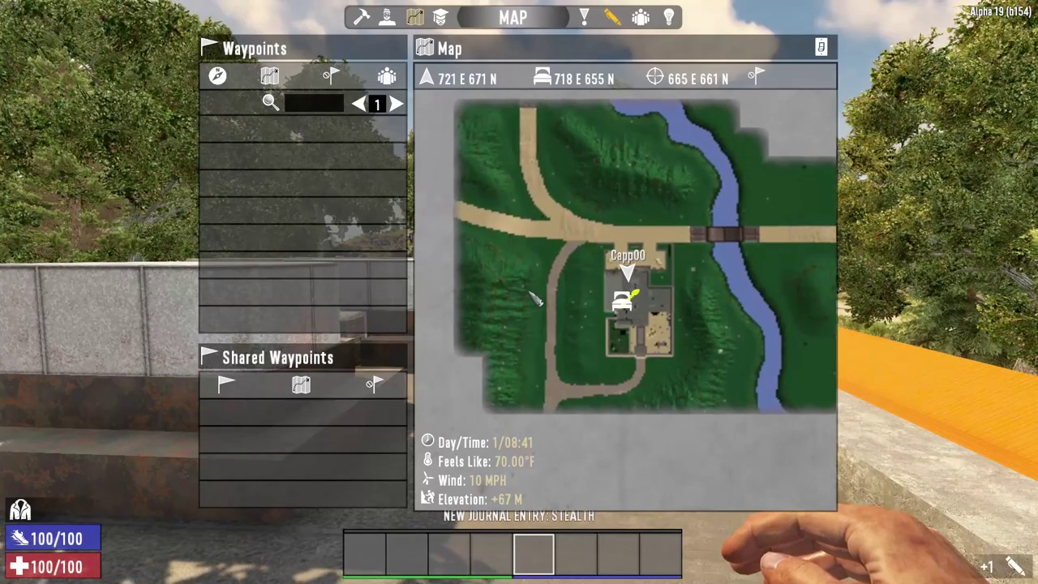
key("m")
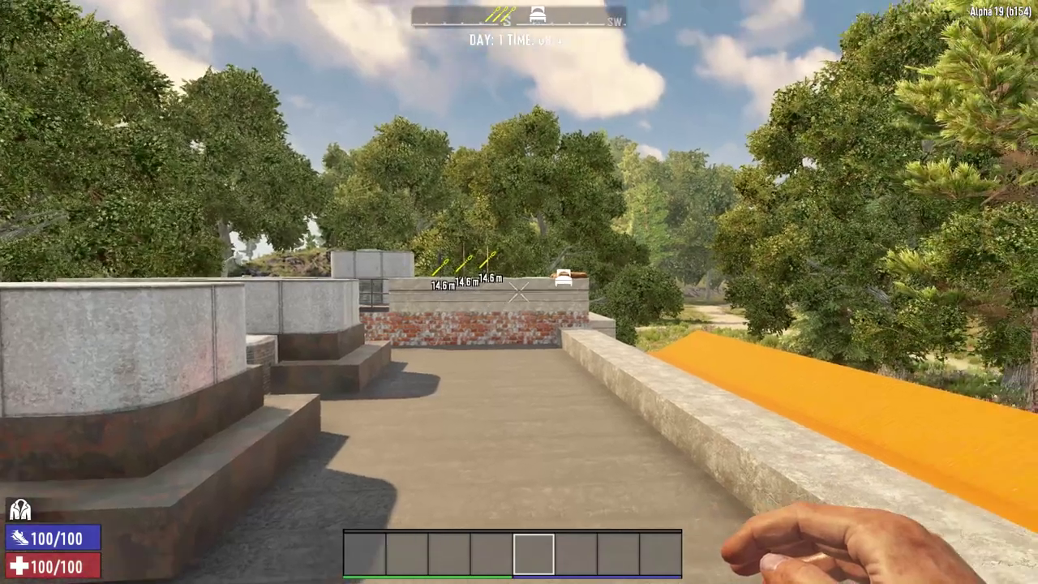
- Review the UI options in the game's video settings and return to the game without changing anything
mouse_move(519, 292)
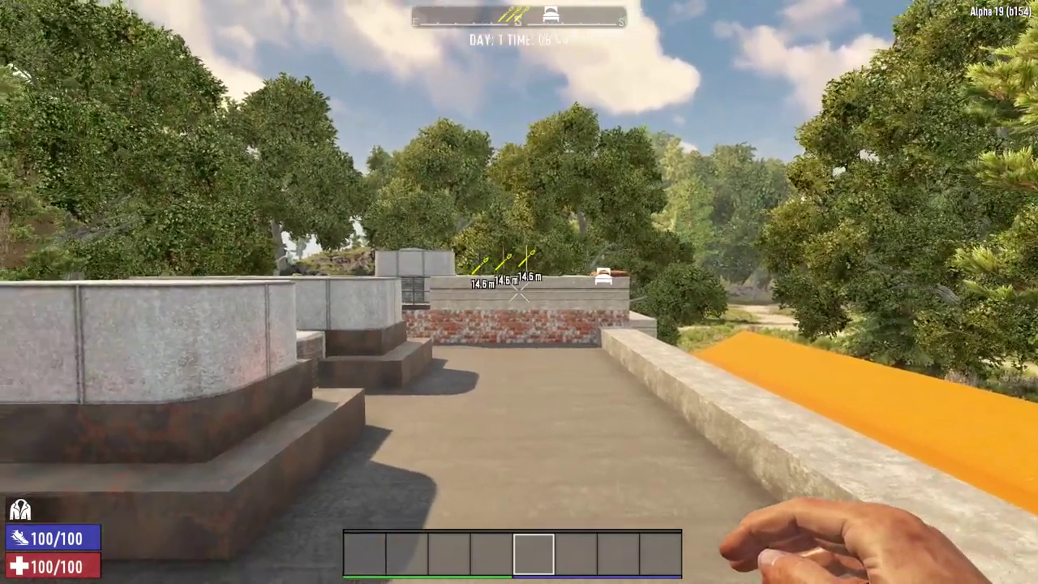
key("Escape")
left_click(452, 266)
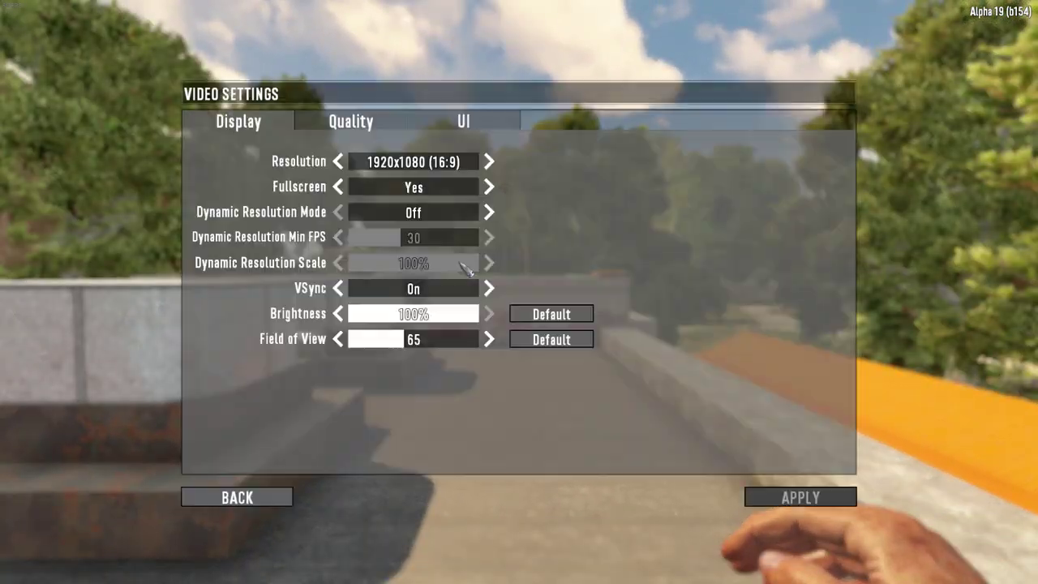
left_click(464, 124)
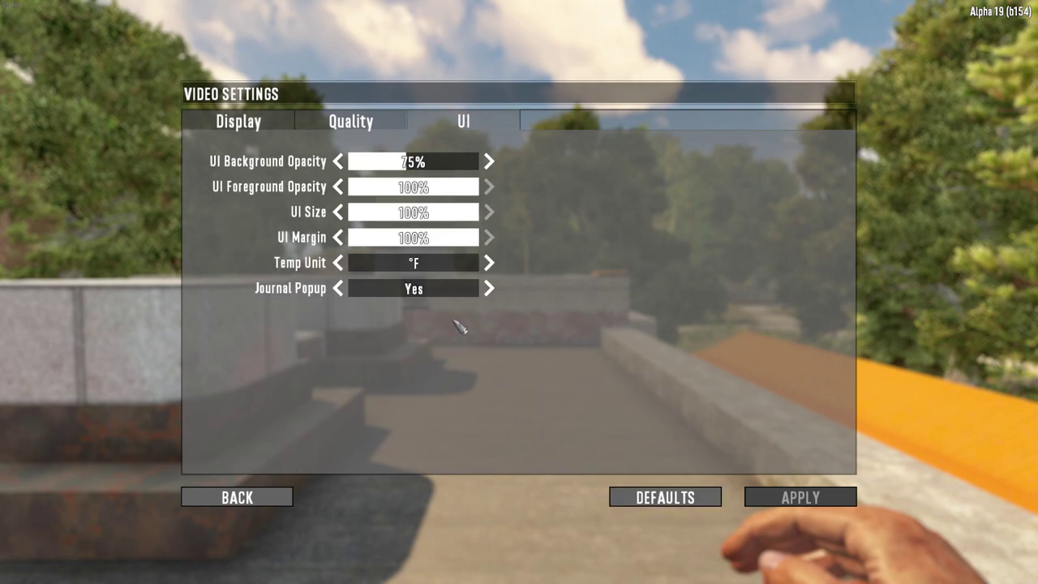
key("Escape")
key("Escape")
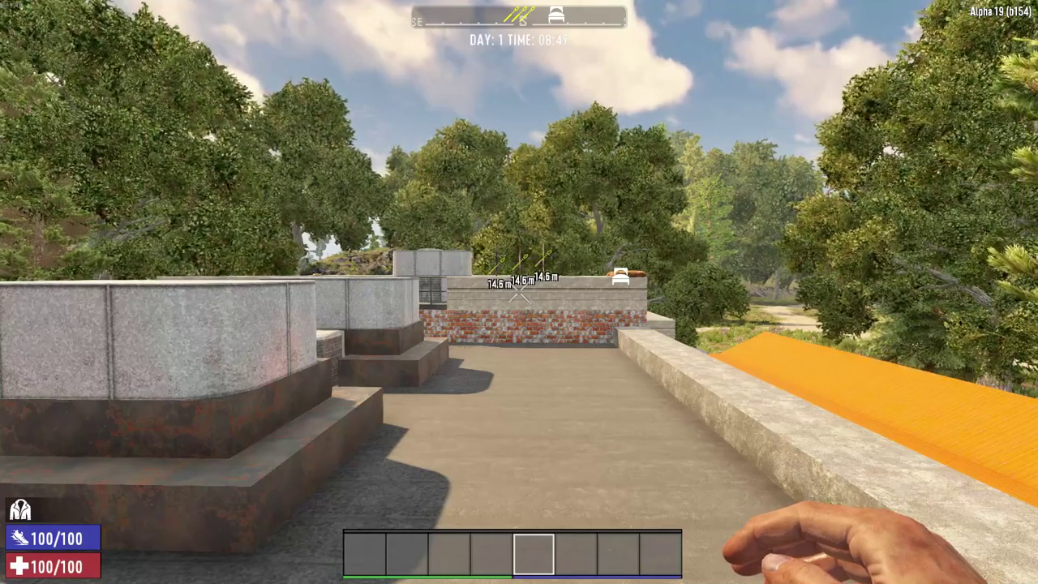
- Approach the rooftop wall, enable god mode and rise above it to view the three spears
key("w")
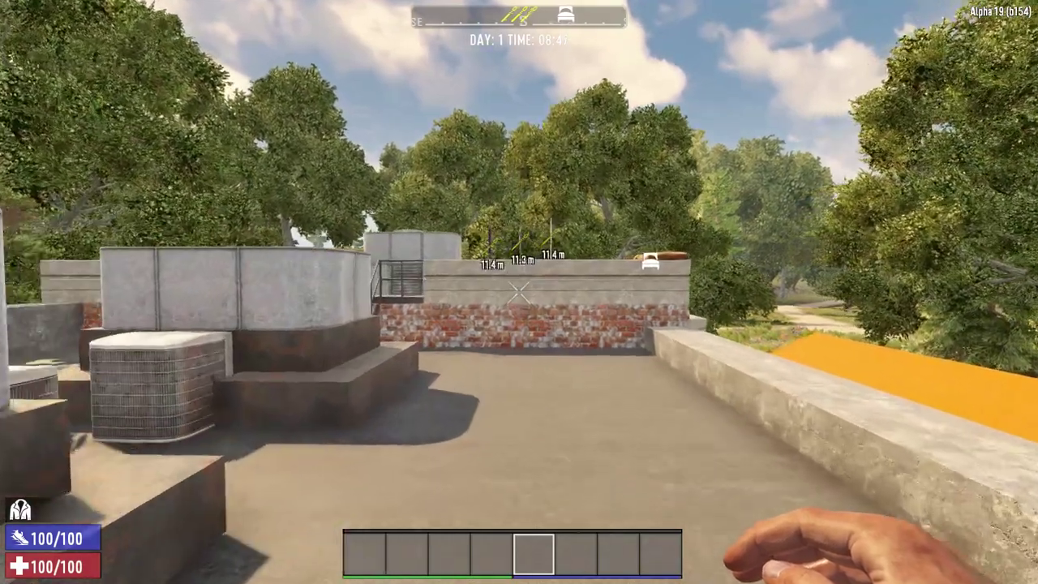
key("w")
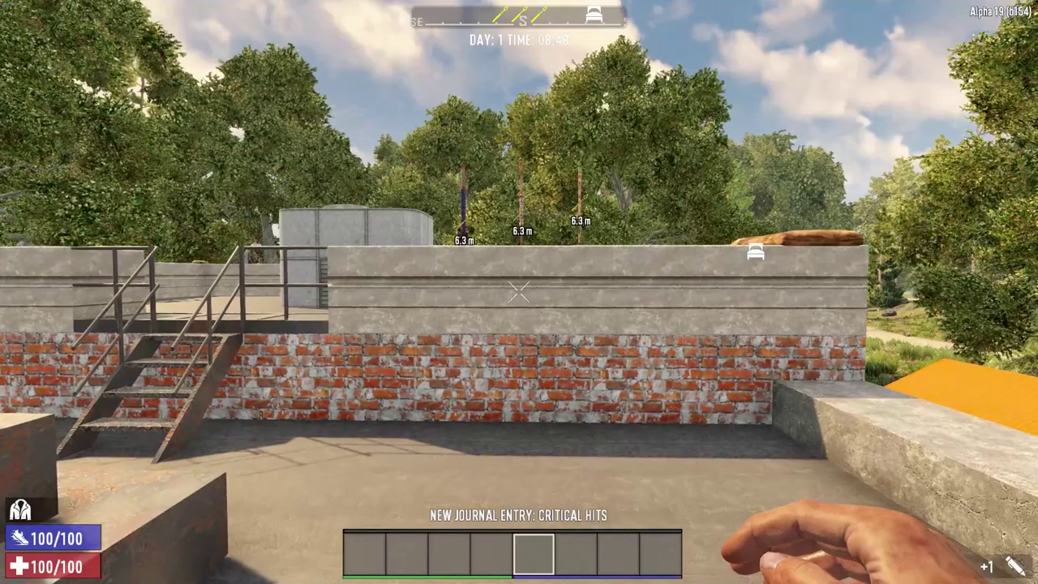
key("w")
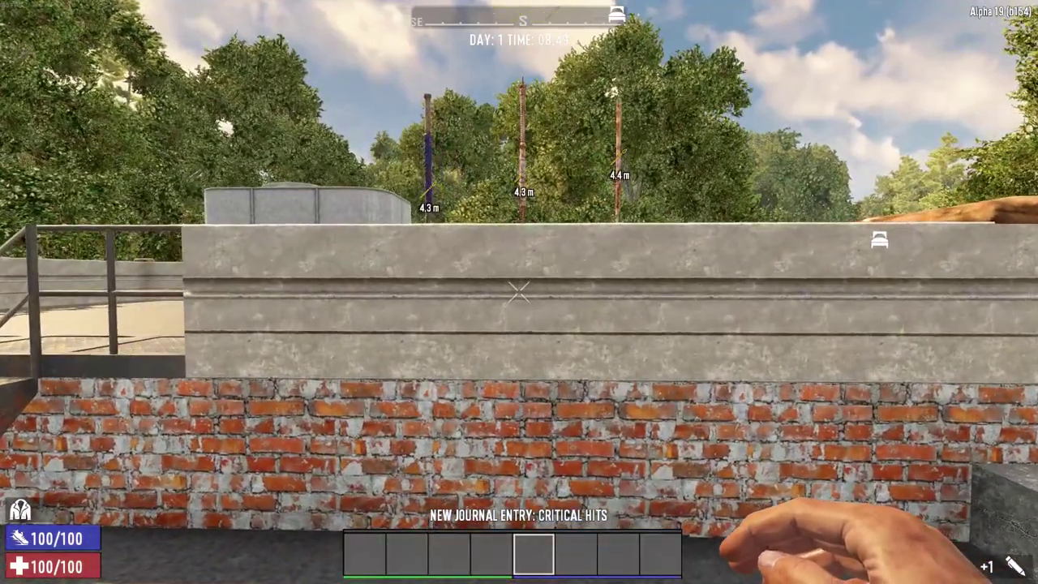
key("q")
key("space")
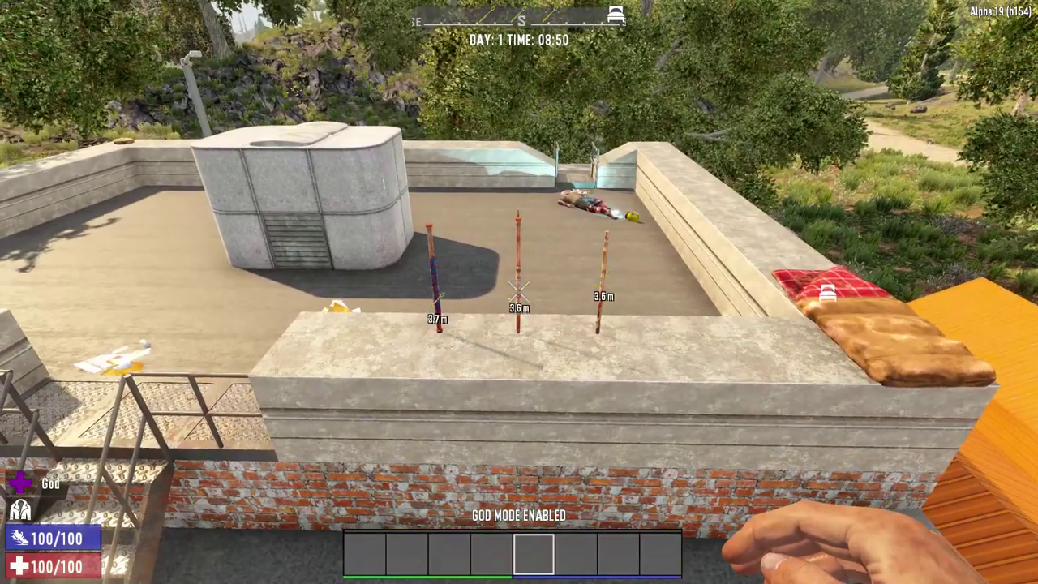
key("w")
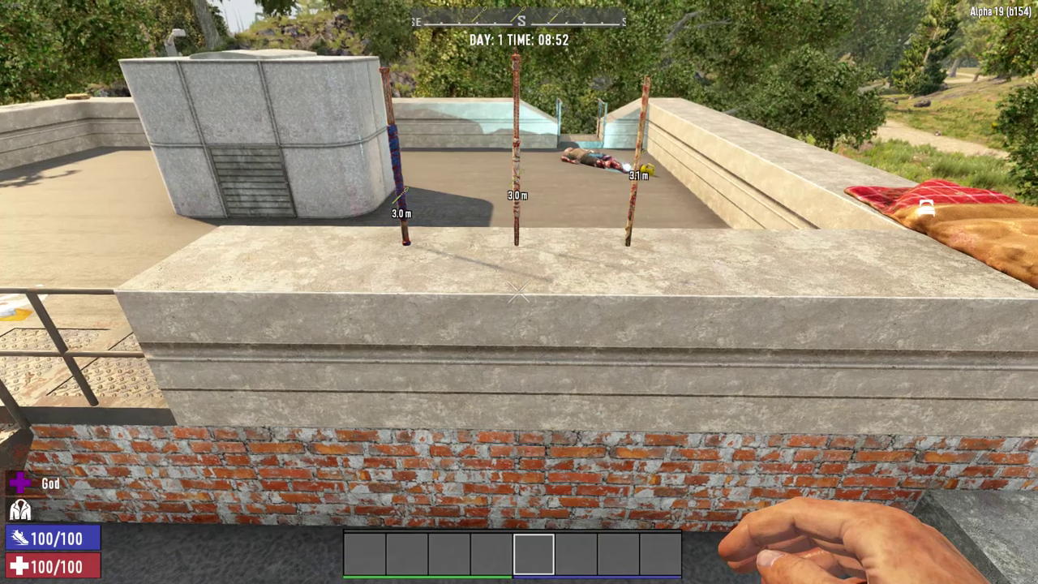
key("w")
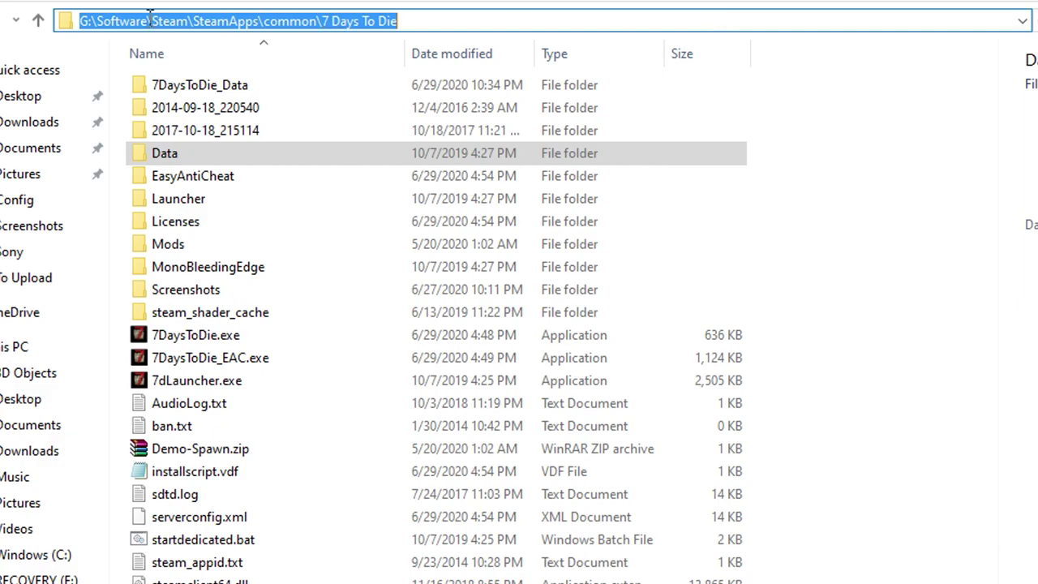
- In File Explorer, open the Data\Config folder inside the 7 Days To Die installation folder and select nav_objects.xml
left_click(82, 21)
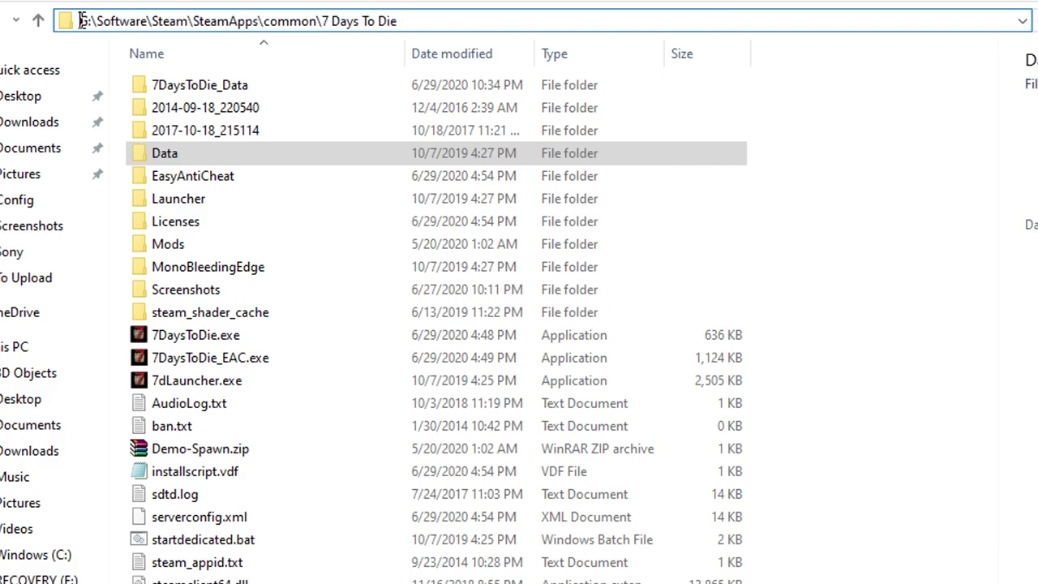
mouse_move(80, 21)
left_mouse_down()
mouse_move(97, 22)
mouse_move(87, 26)
left_mouse_up()
left_click(219, 22)
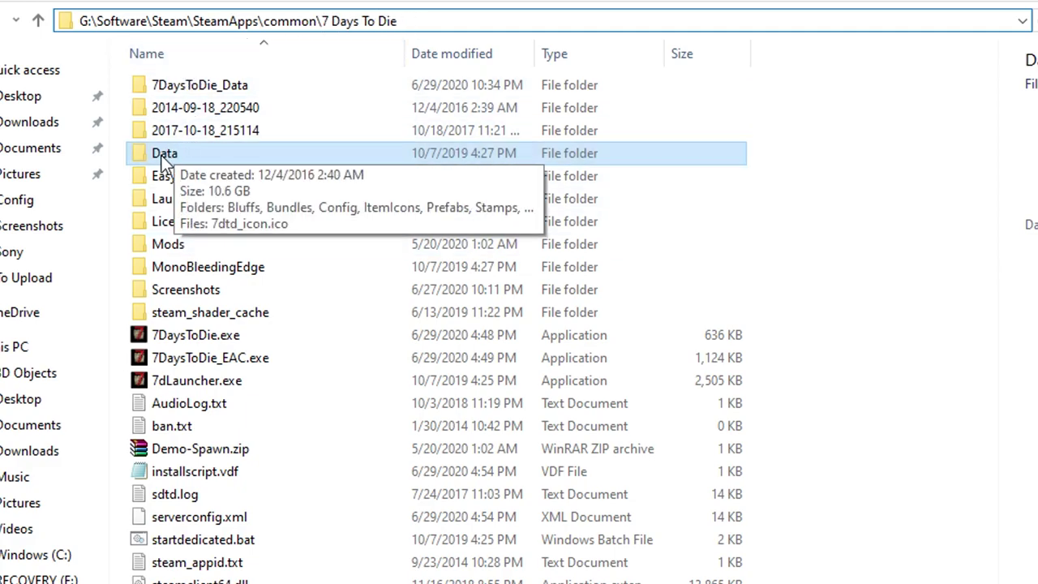
double_click(141, 157)
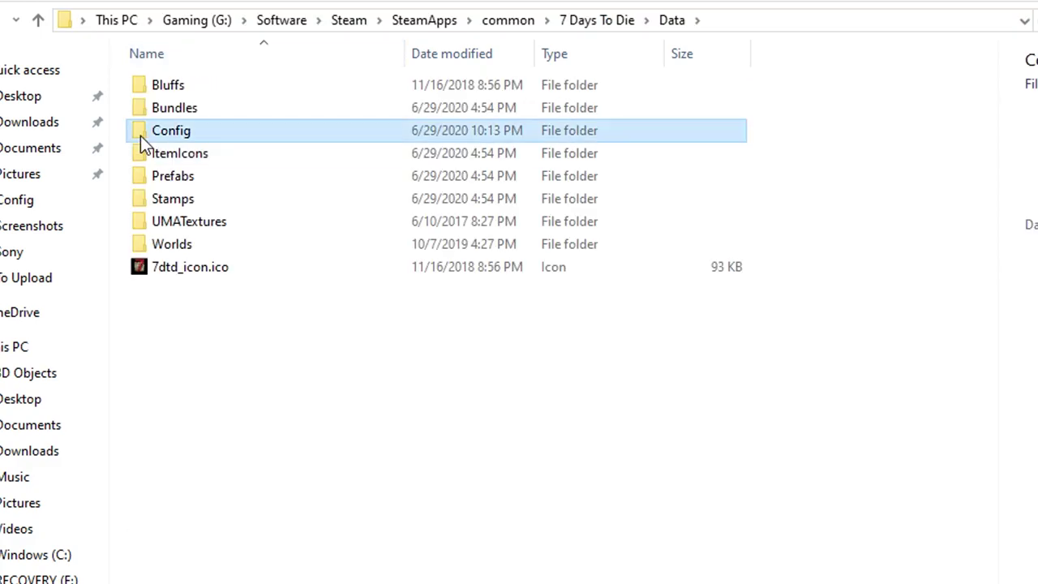
double_click(171, 130)
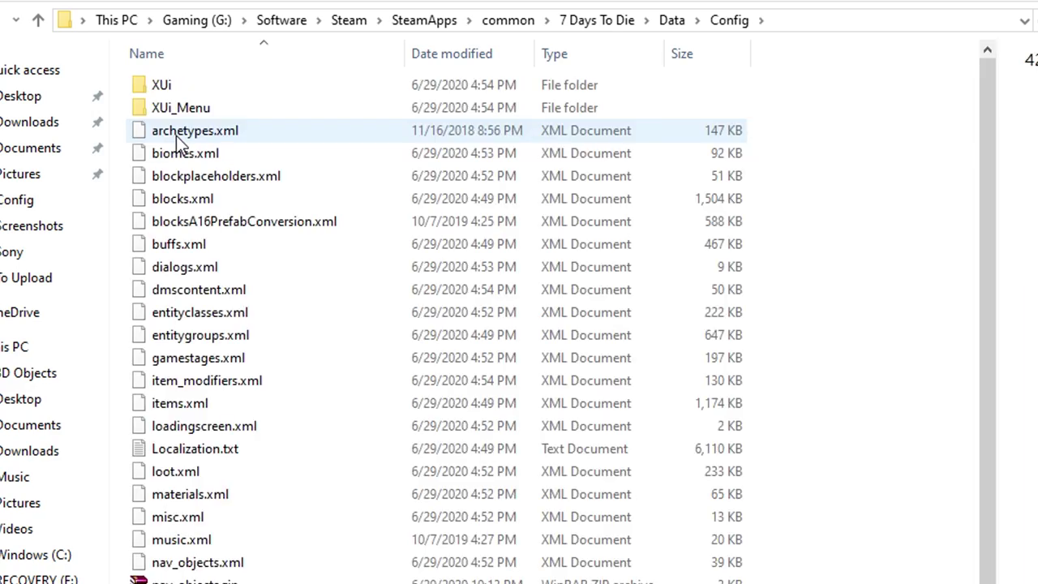
scroll(176, 136, "down", 2)
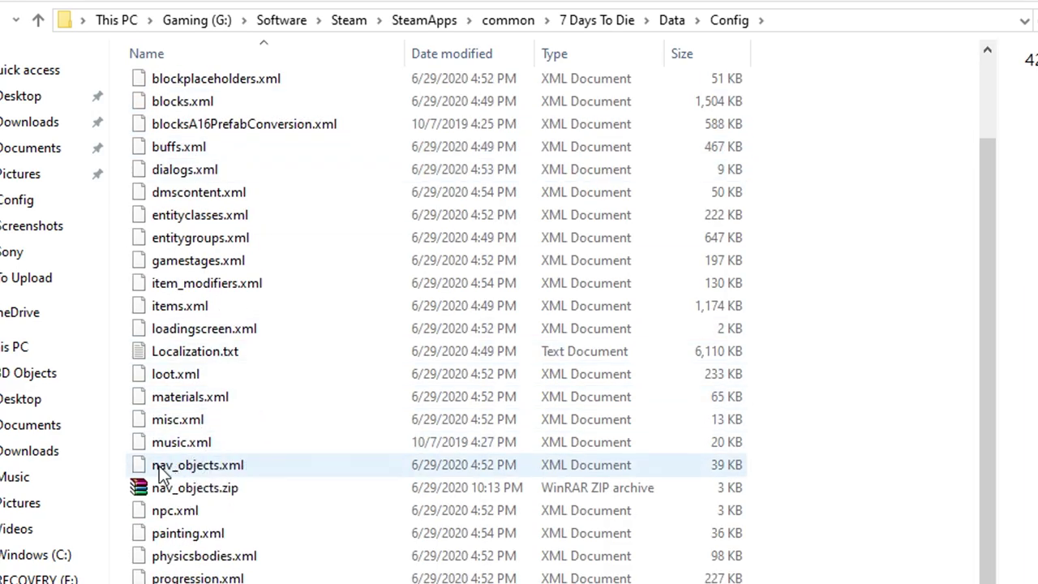
left_click(162, 469)
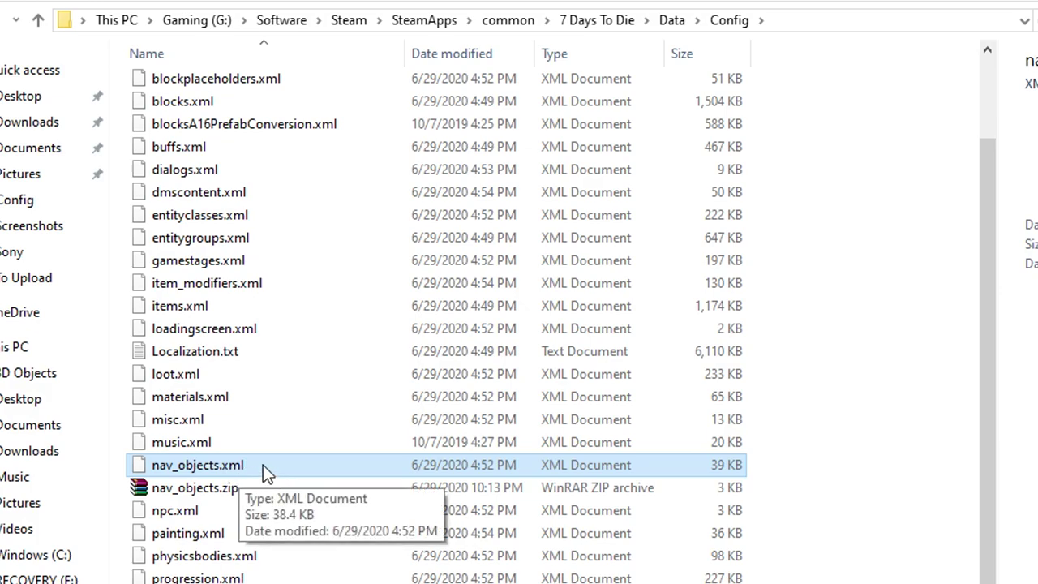
right_click(218, 465)
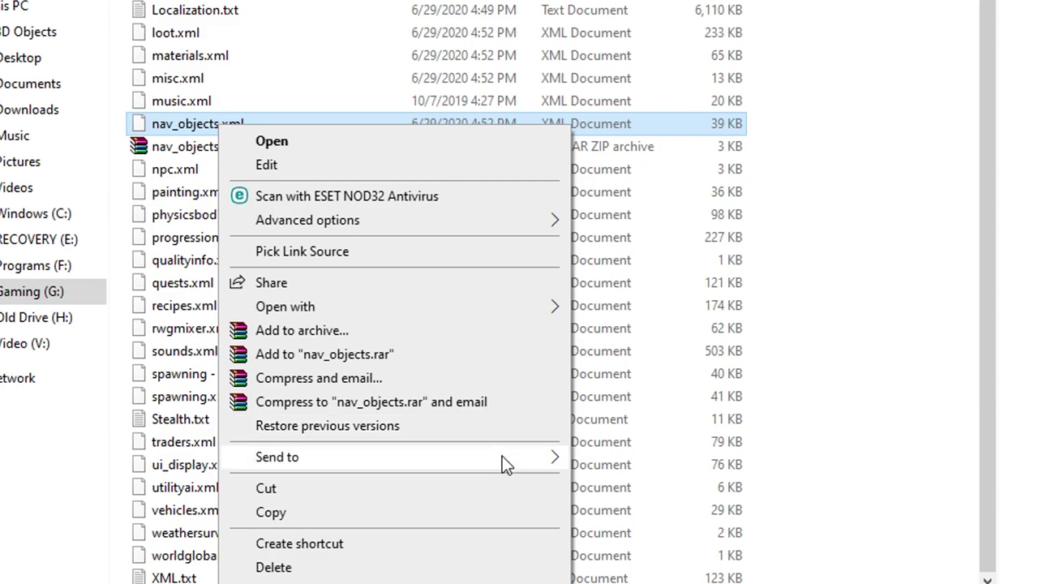
mouse_move(502, 455)
left_click(933, 327)
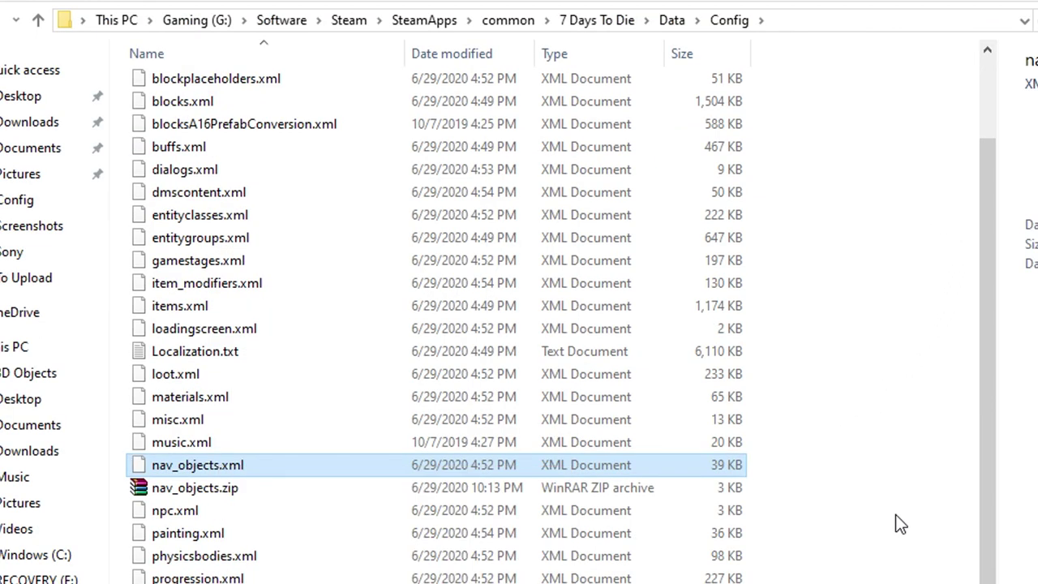
- Open nav_objects.xml for editing in WordPad
left_click(201, 467)
right_click(201, 467)
left_click(249, 507)
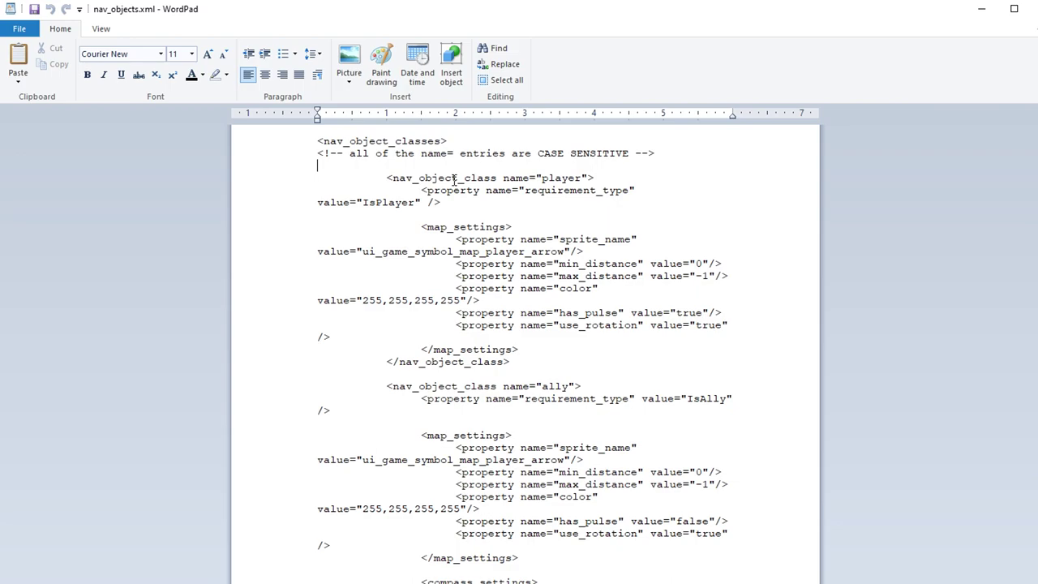
- Search nav_objects.xml for "spear" to locate its nav_object_class entry, and close the search
key("ctrl+f")
type("spear")
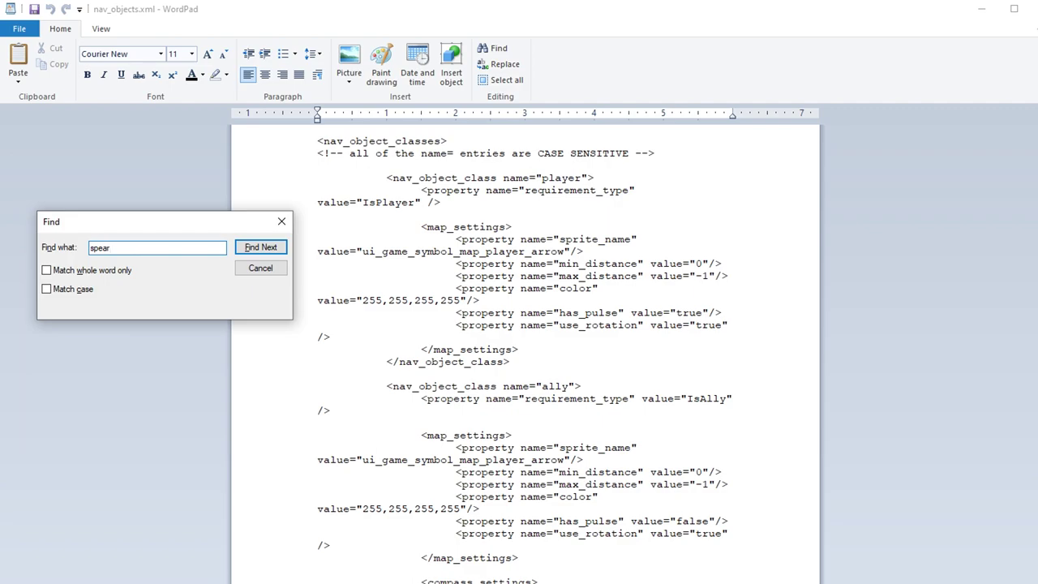
scroll(525, 356, "down", 10)
key("Return")
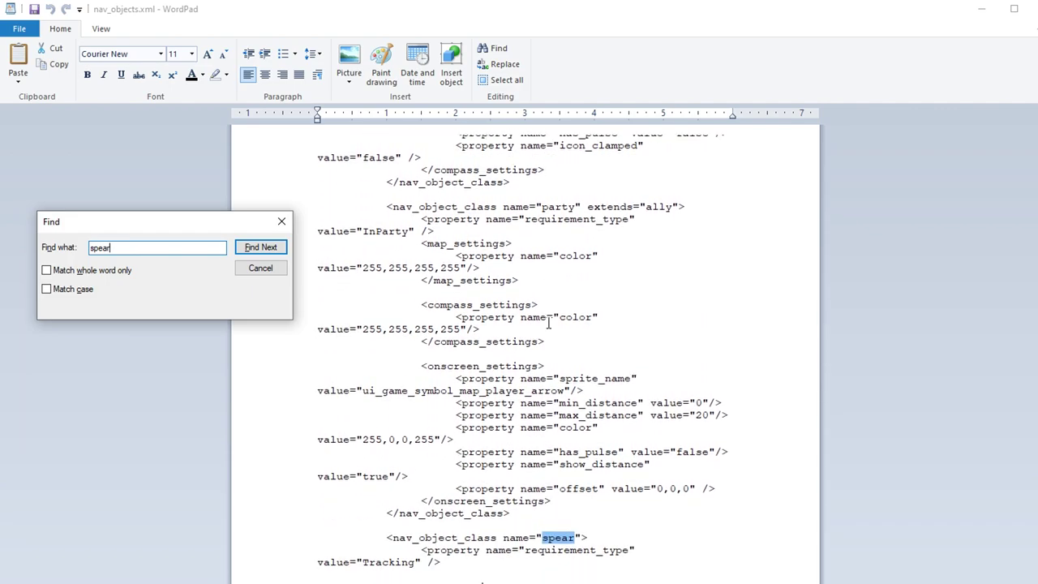
scroll(546, 313, "down", 7)
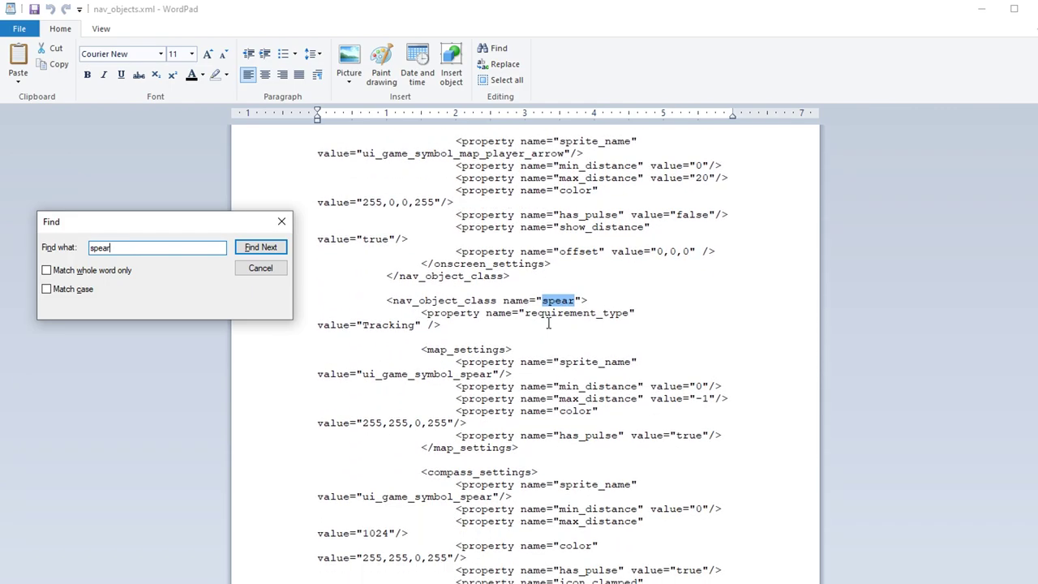
left_click(260, 268)
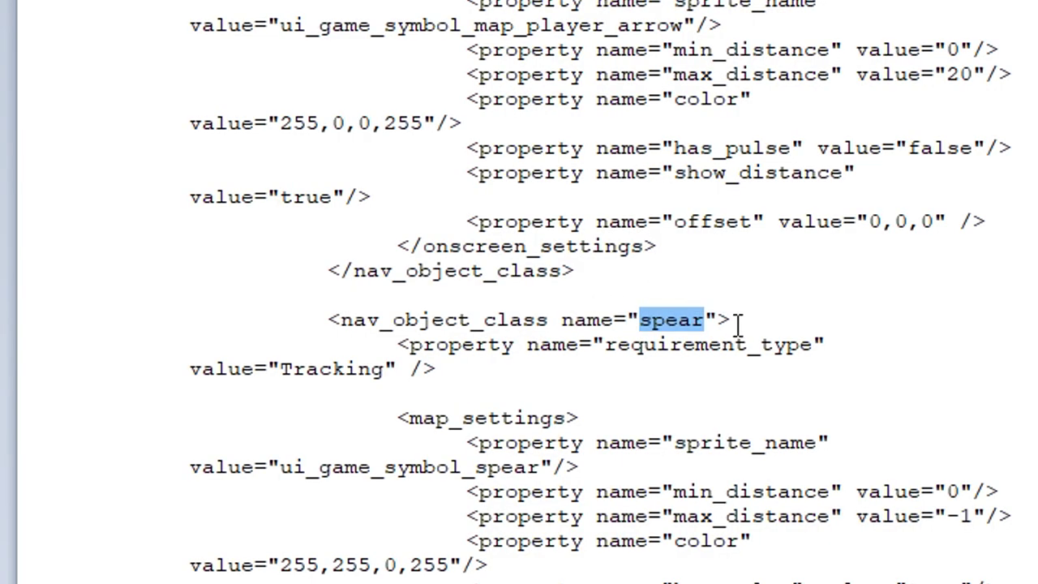
- Examine the spear nav_object_class block from its opening line to the start of the vending_machine class
left_click_drag(739, 322, 329, 312)
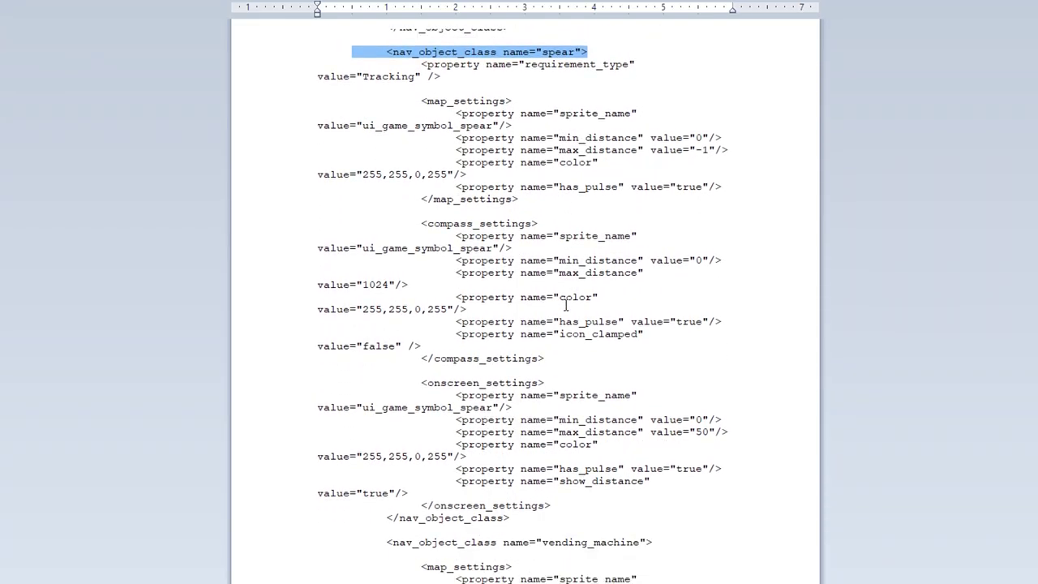
scroll(565, 305, "down", 5)
scroll(565, 305, "down", 1)
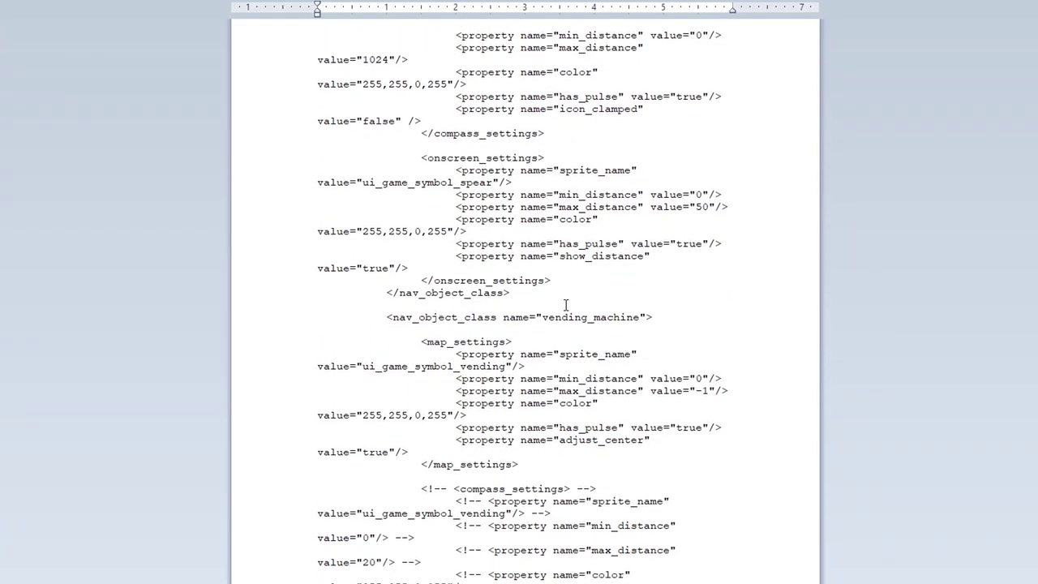
scroll(565, 305, "down", 2)
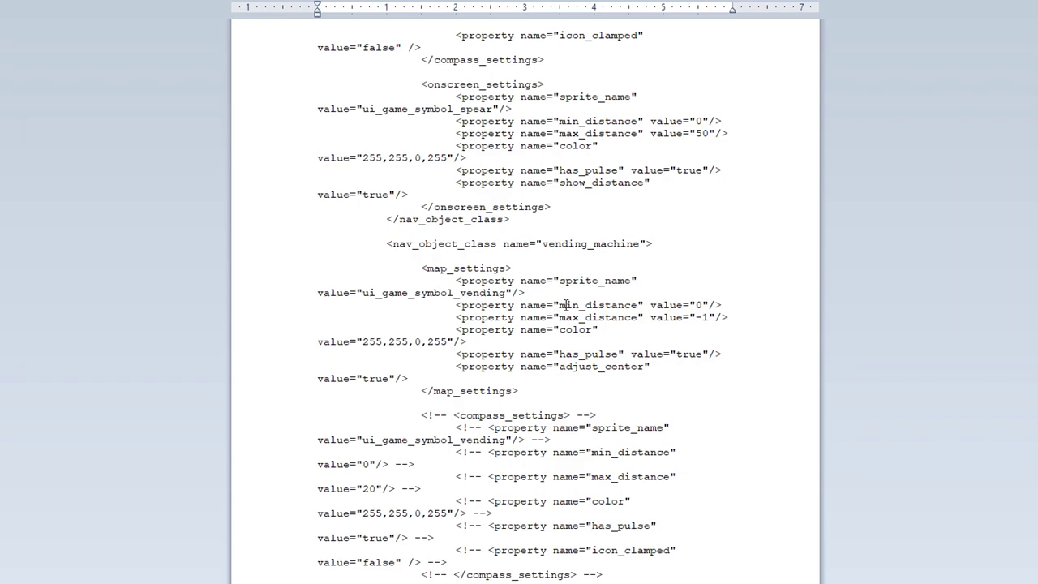
left_click_drag(393, 243, 651, 245)
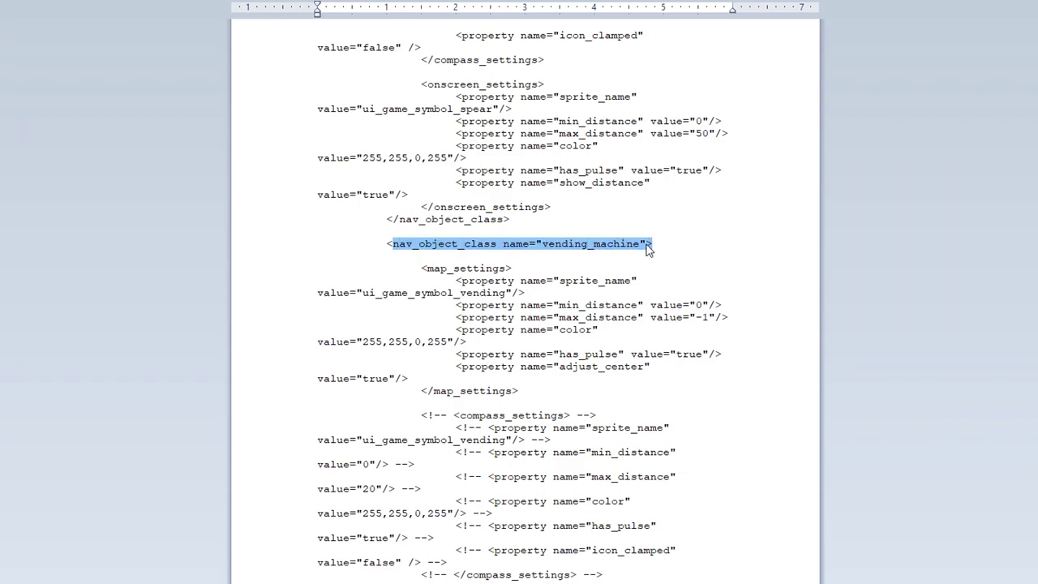
scroll(649, 249, "up", 7)
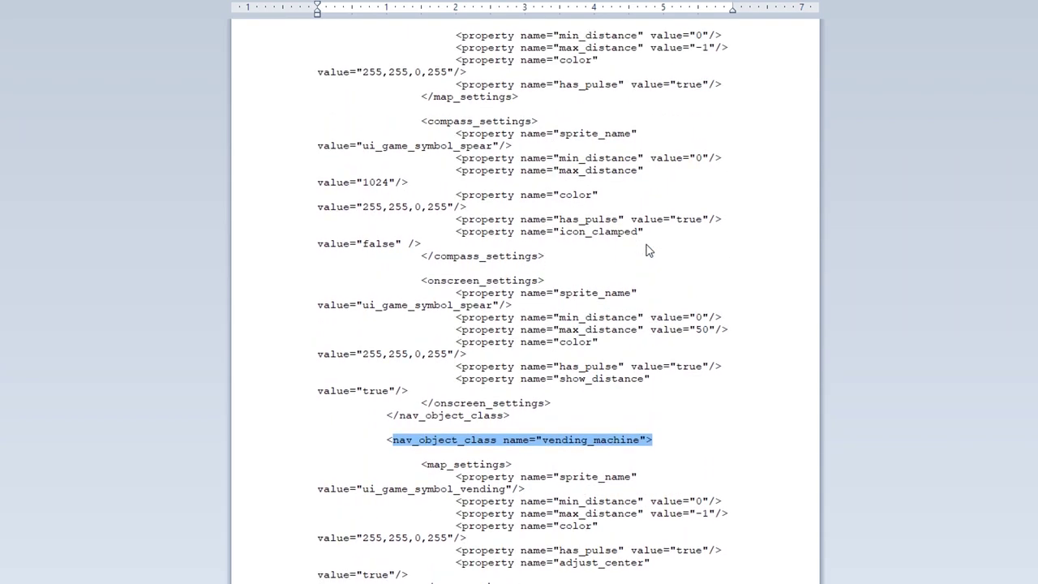
- Examine the whole spear nav_object_class block and its map_settings, compass_settings and onscreen_settings sections
scroll(649, 250, "up", 3)
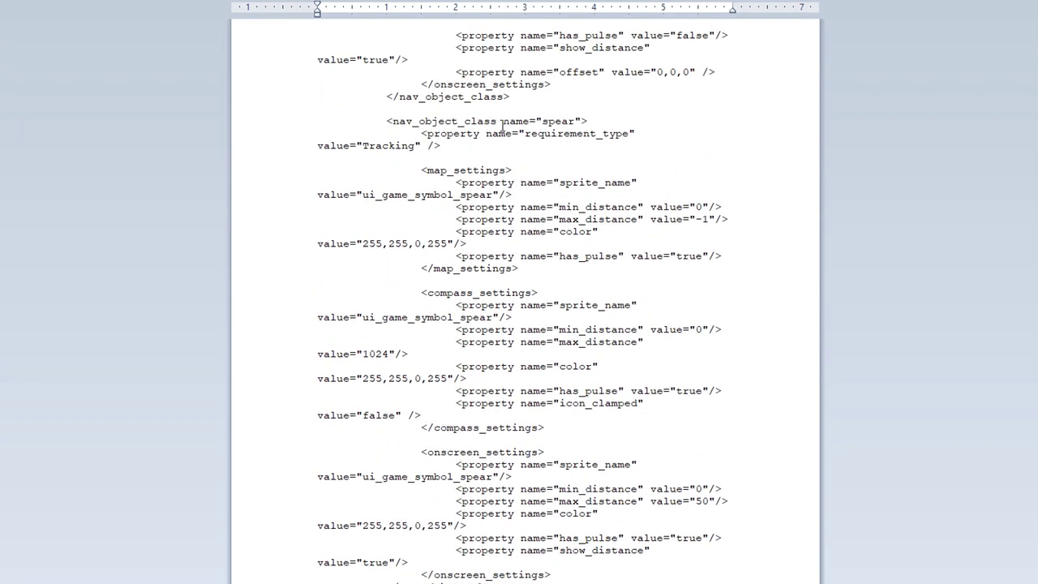
left_click_drag(387, 121, 592, 122)
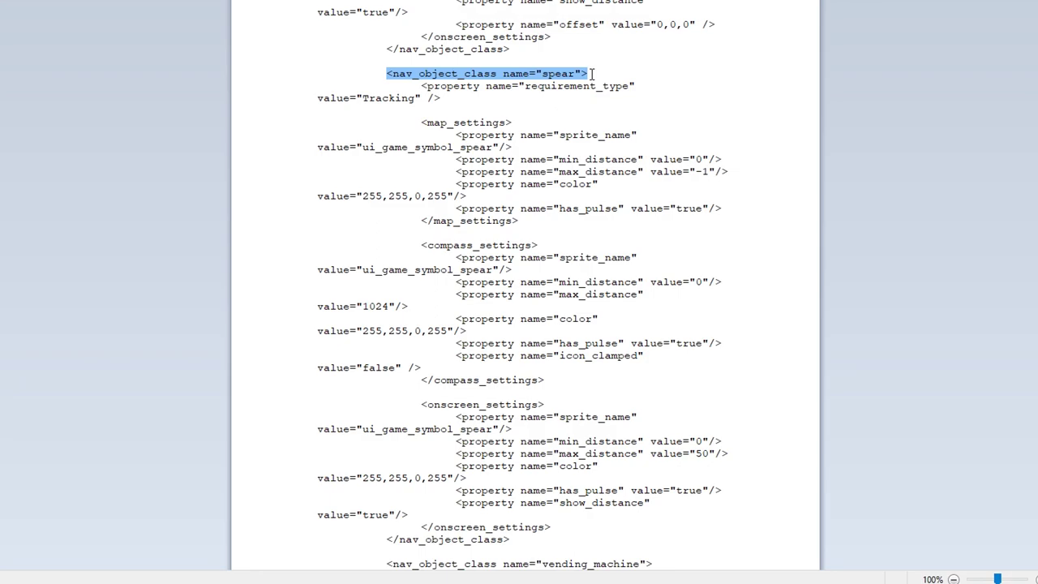
left_click_drag(592, 73, 596, 327)
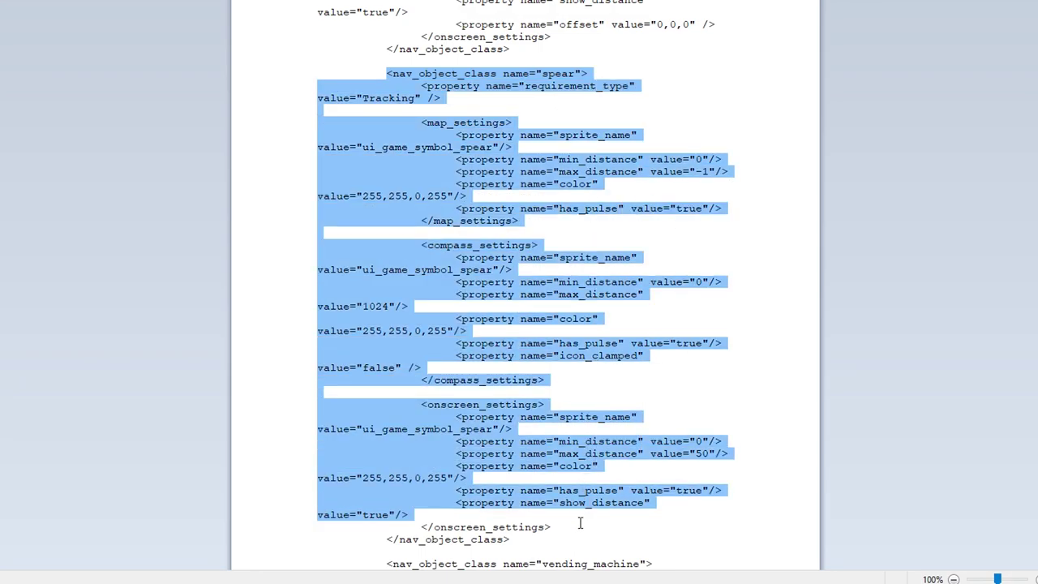
left_click_drag(580, 523, 584, 539)
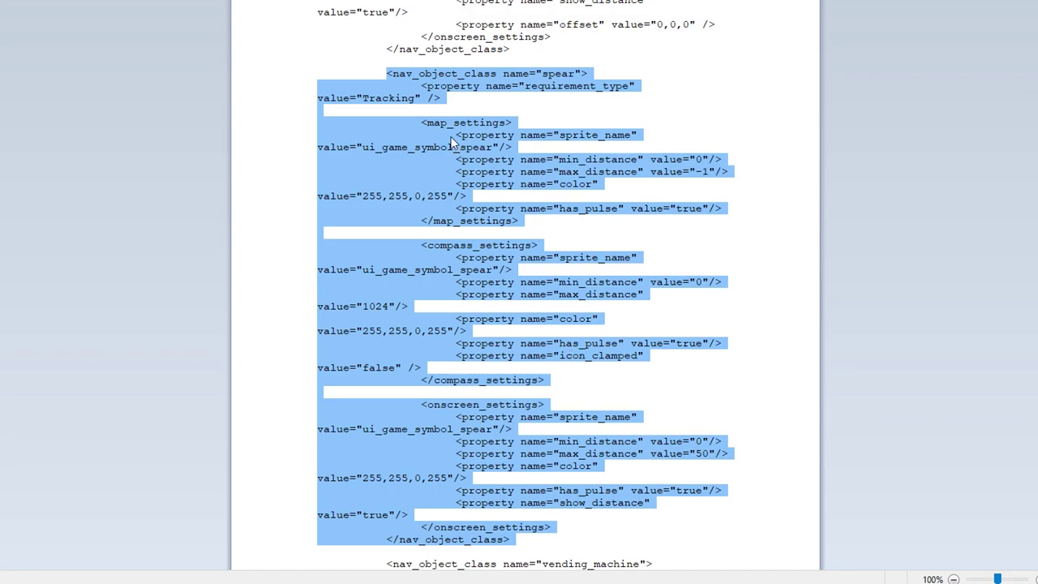
left_click(440, 99)
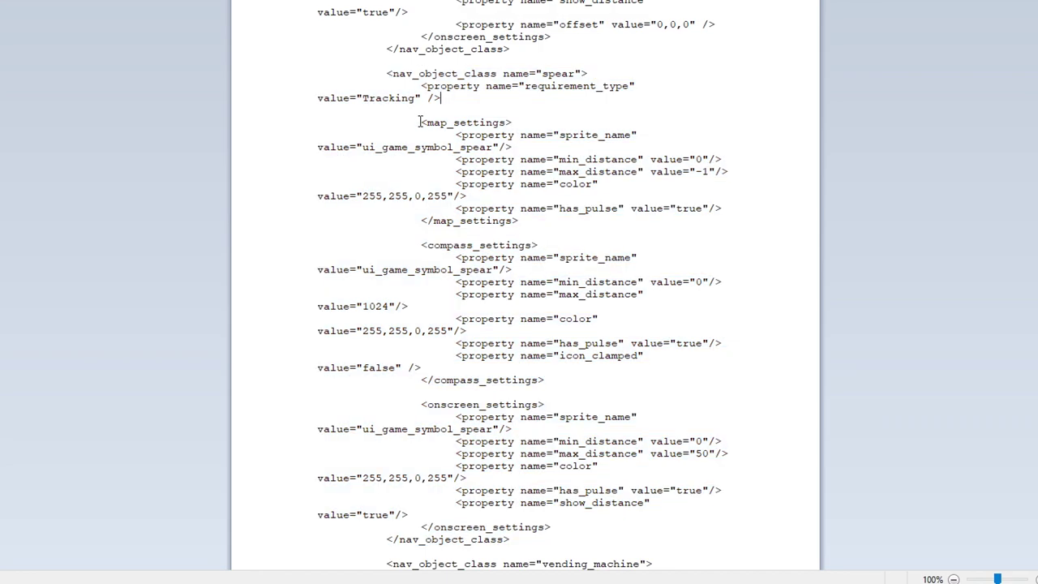
left_click_drag(420, 121, 511, 122)
left_click_drag(513, 164, 337, 409)
left_click_drag(340, 300, 596, 570)
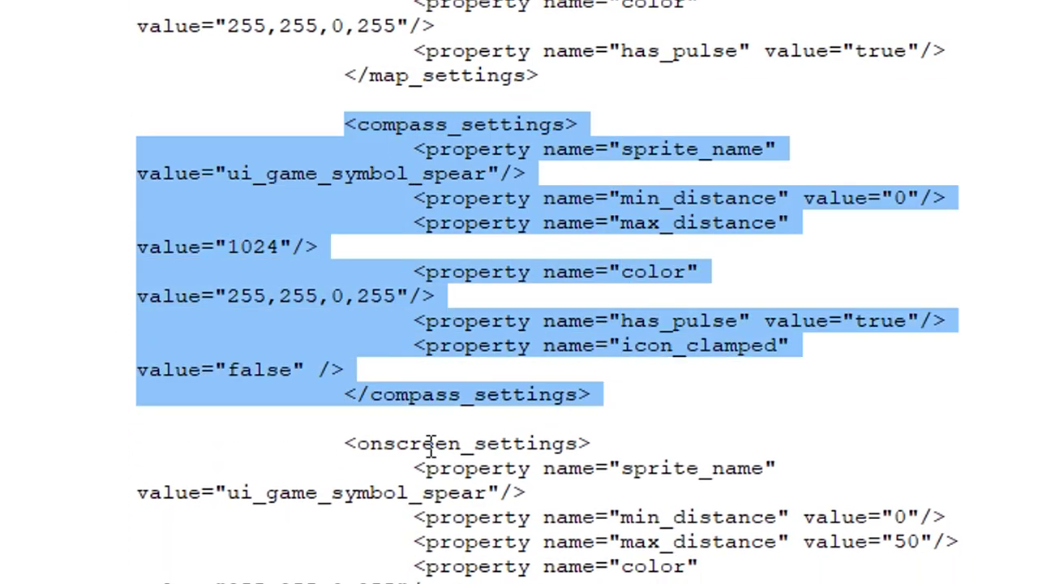
left_click_drag(345, 444, 607, 446)
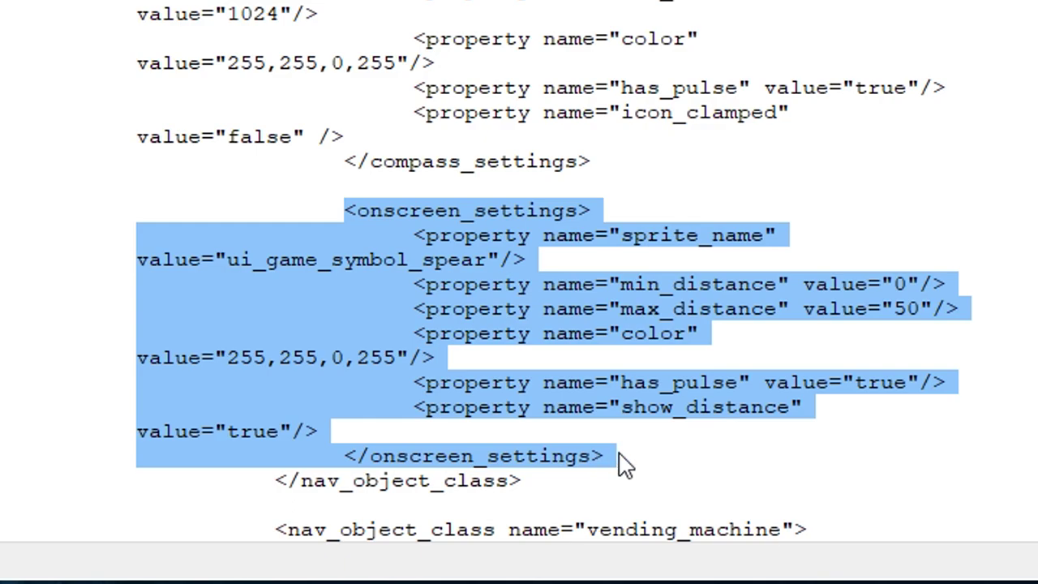
left_click(407, 205)
left_click_drag(602, 209, 344, 212)
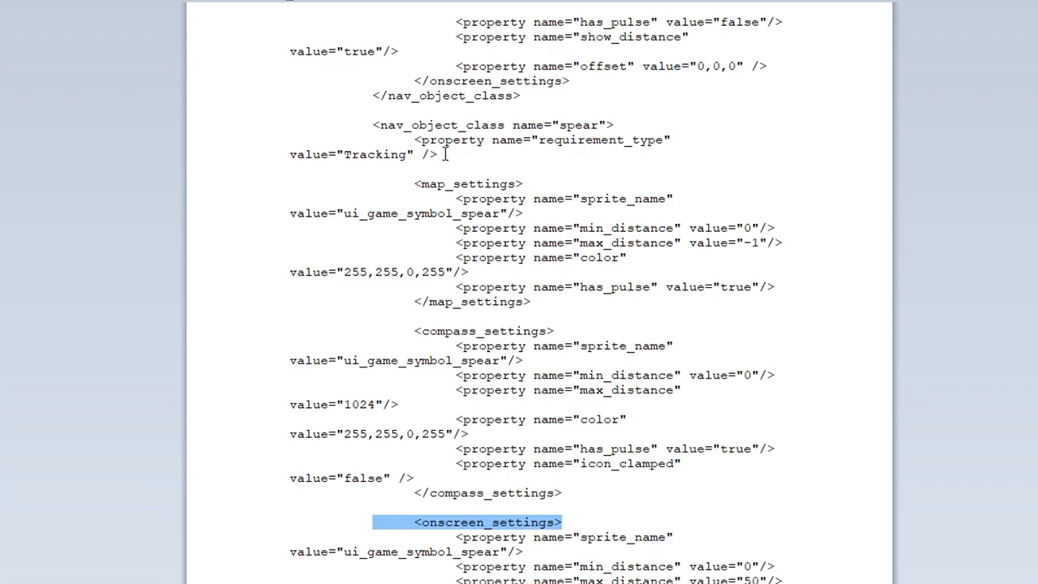
- Insert two line breaks after the spear class's requirement_type "Tracking" property, above map_settings
left_click(439, 154)
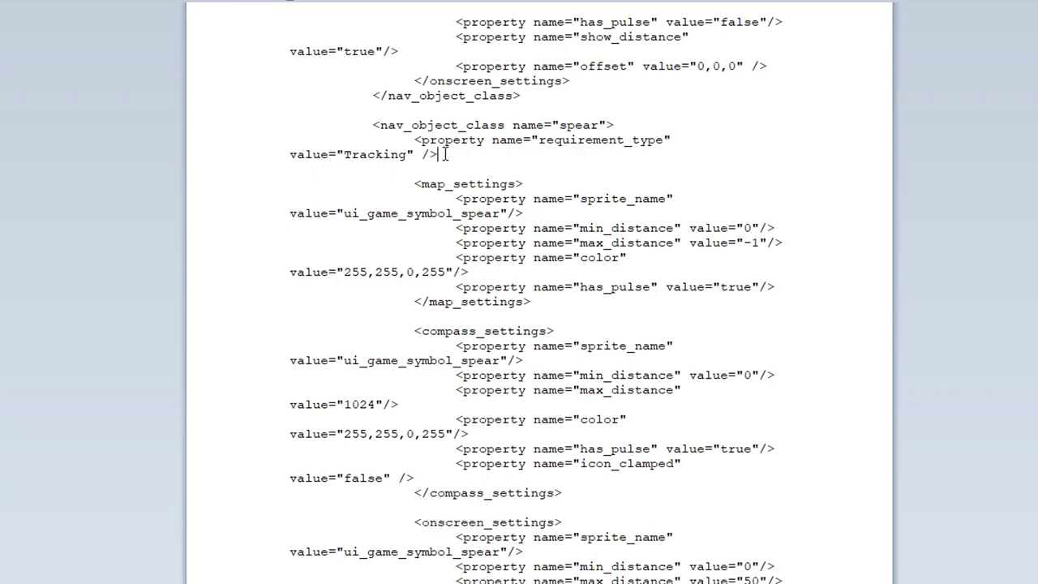
key("Return")
key("Return")
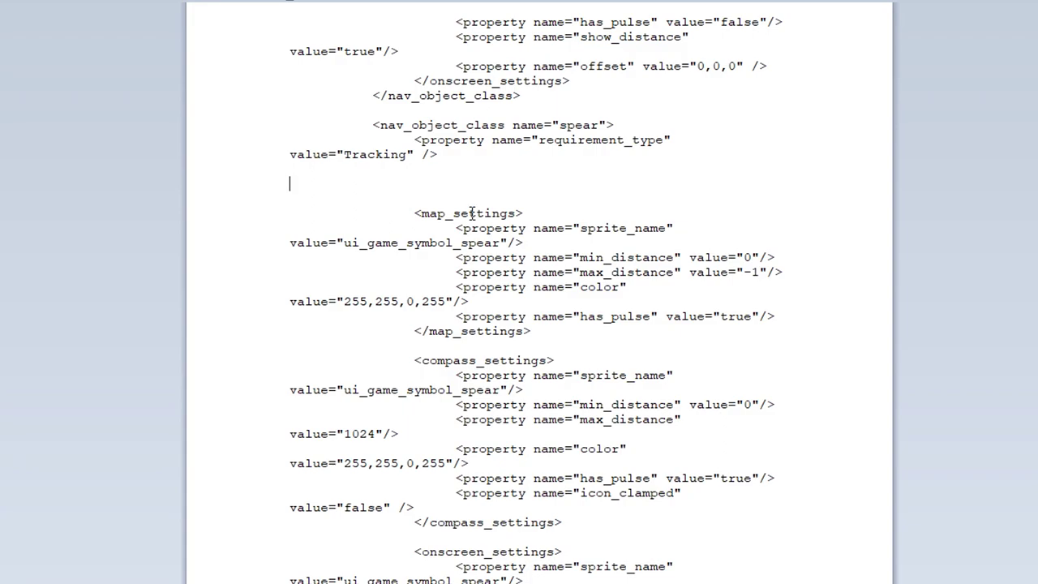
- Insert blank lines between the spear class's closing onscreen_settings tag and its closing nav_object_class tag
scroll(472, 213, "down", 2)
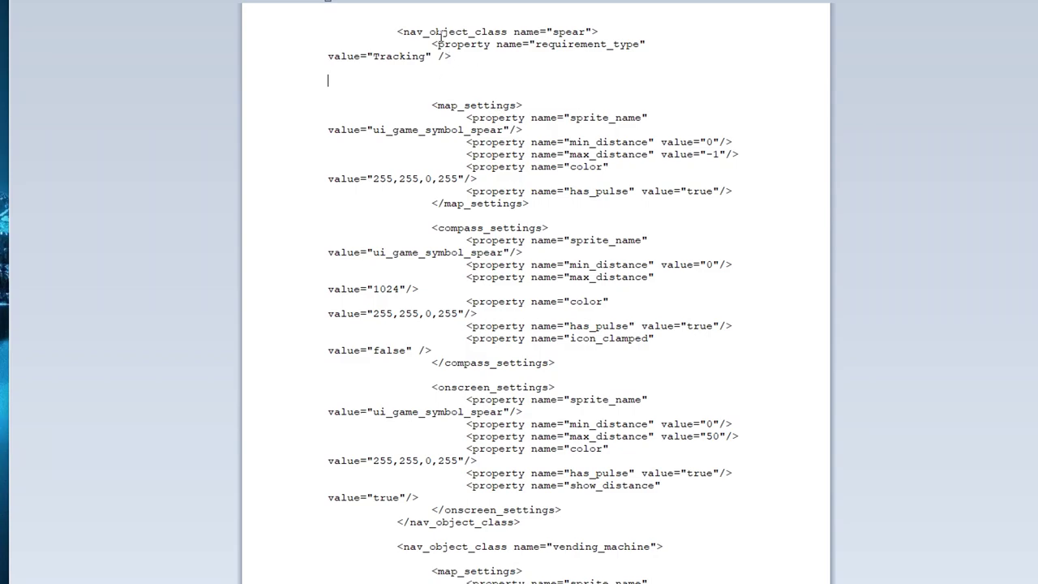
left_click_drag(403, 32, 526, 36)
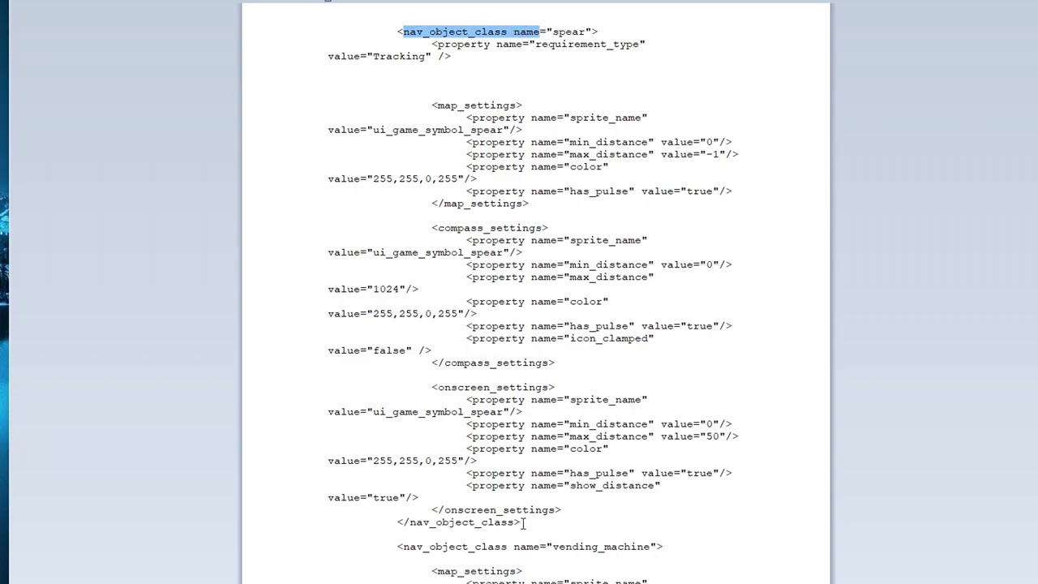
left_click_drag(525, 523, 396, 523)
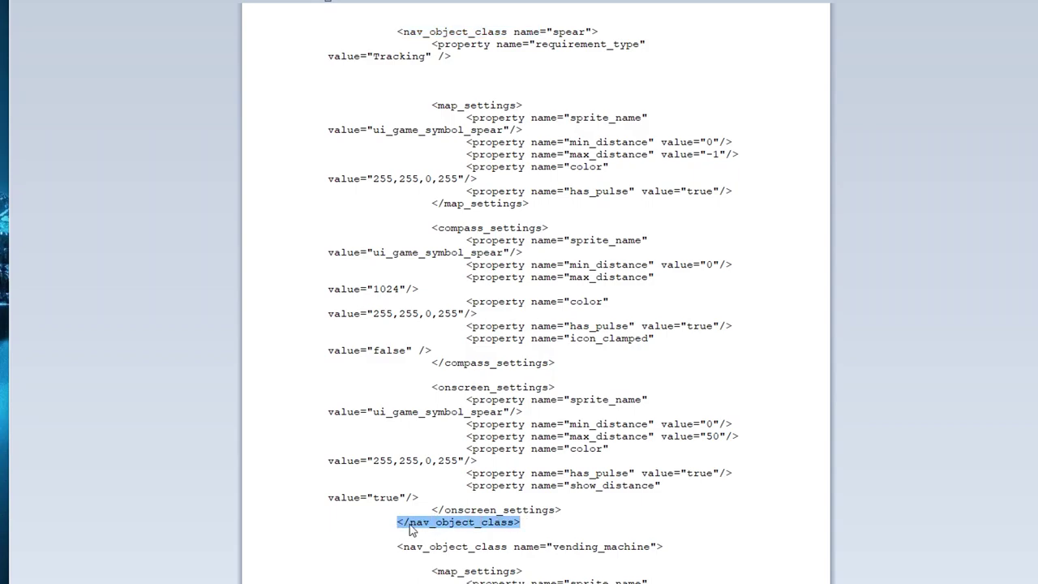
left_click(528, 523)
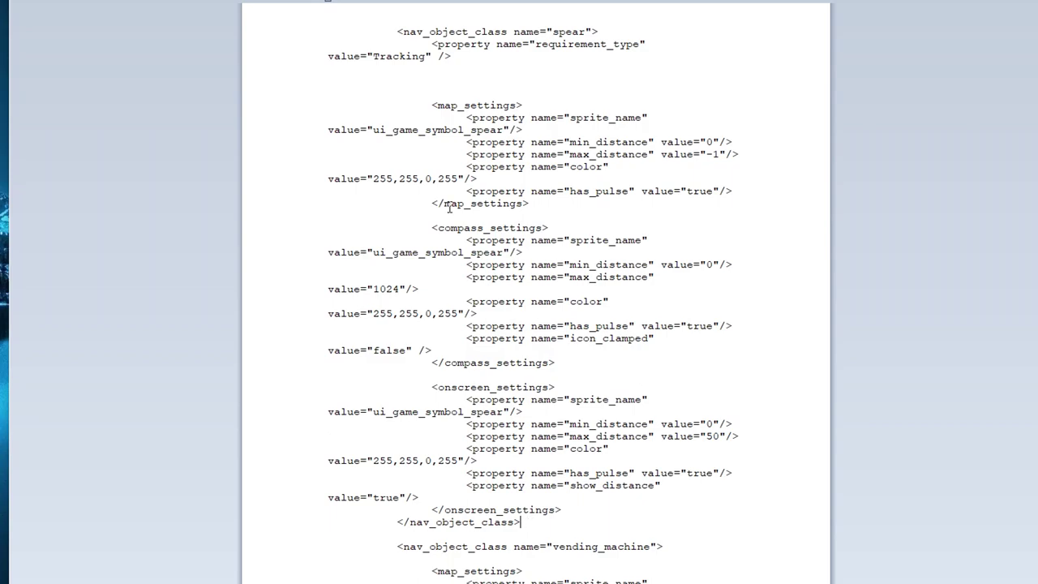
left_click(566, 511)
key("Return")
key("Return")
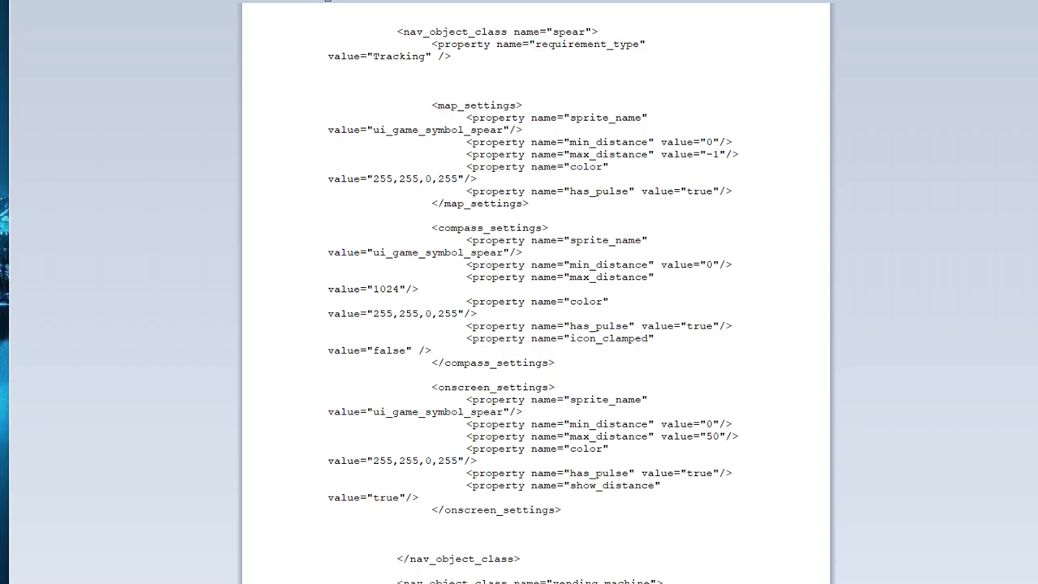
key("ctrl+Return")
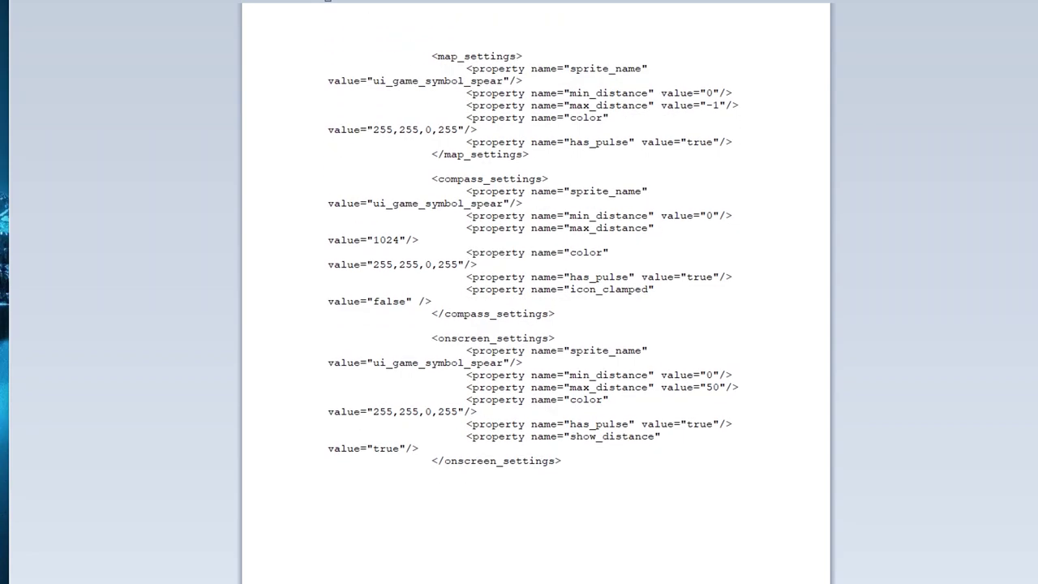
key("ctrl+z")
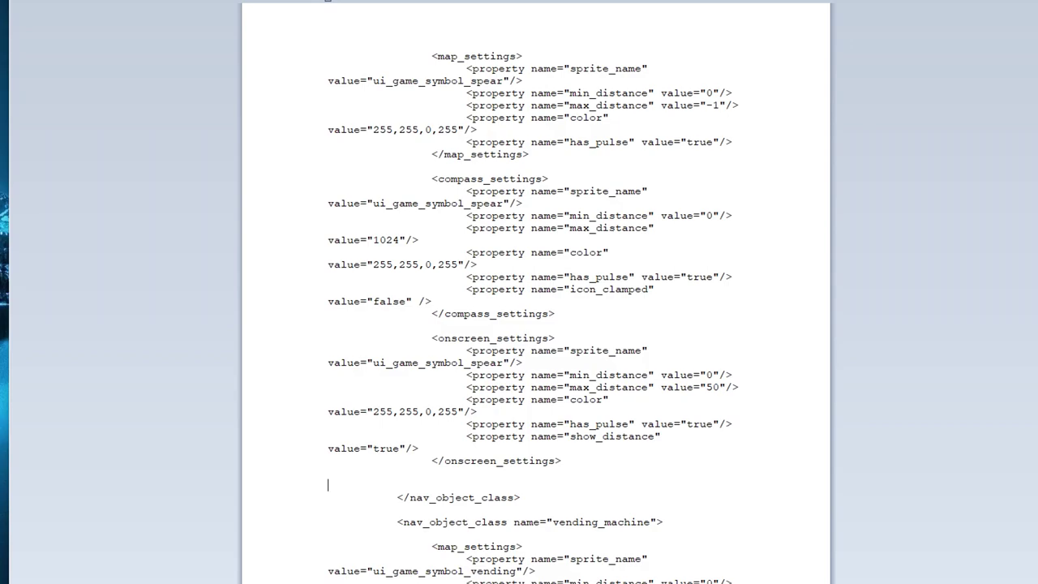
- Add the comment opener <!-- on the blank line above map_settings in the spear class
scroll(612, 180, "up", 2)
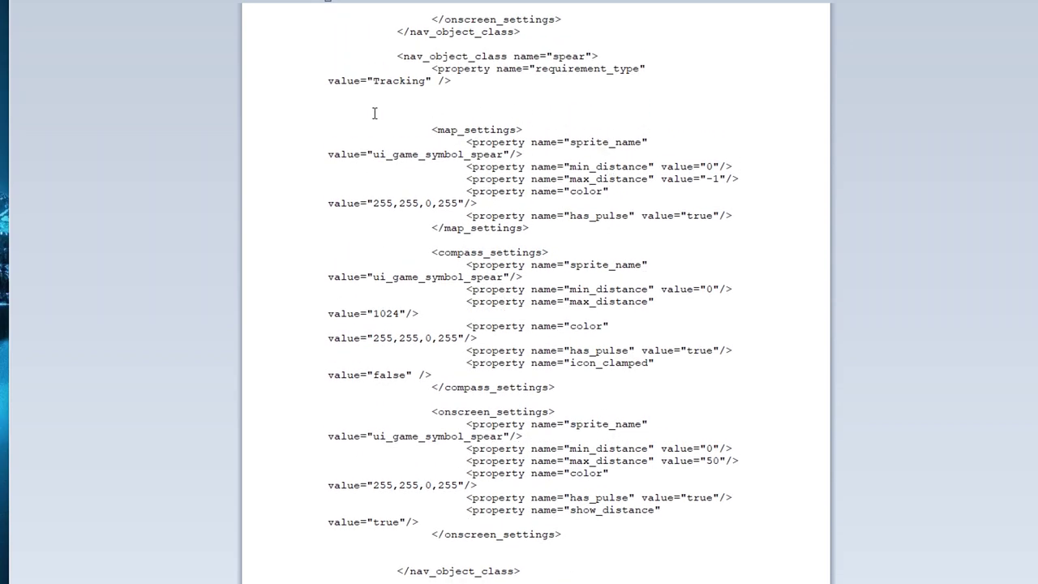
left_click(338, 107)
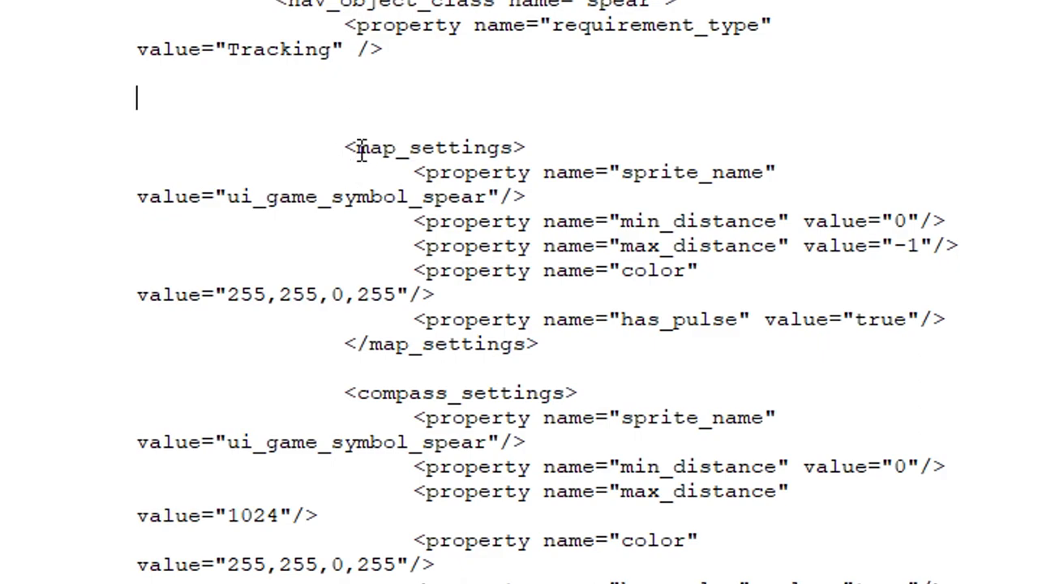
left_click(166, 114)
type("<!--")
type("-->")
key("BackSpace")
key("BackSpace")
key("BackSpace")
key("BackSpace")
- Close the comment with --> on a new line after </map_settings>, so that only the spear's map settings are commented out
left_click(554, 344)
left_click(553, 364)
key("Return")
key("Return")
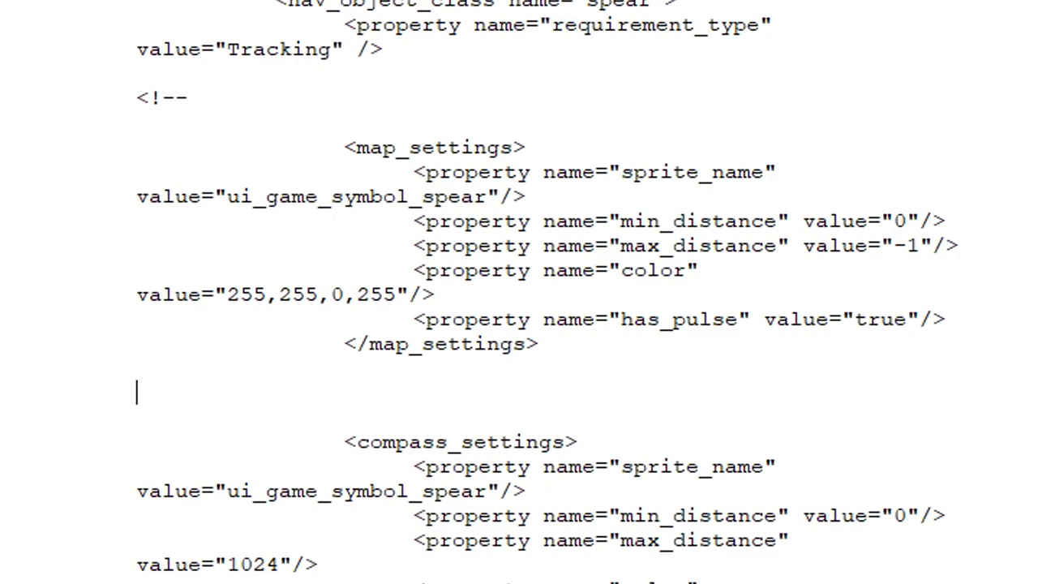
type("-->")
left_click_drag(139, 99, 192, 100)
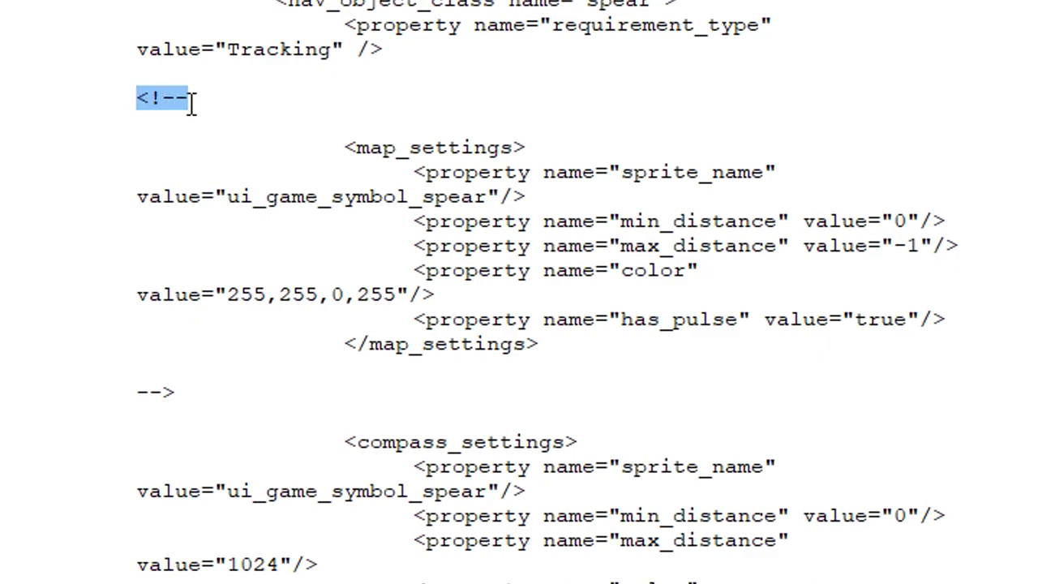
left_click_drag(136, 393, 127, 97)
left_click(182, 396)
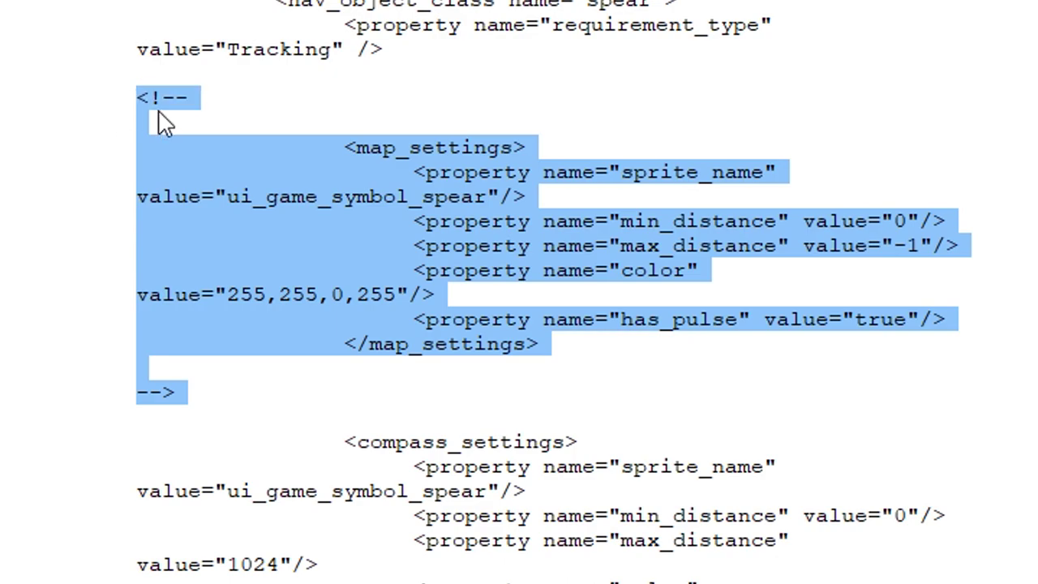
left_click(461, 393)
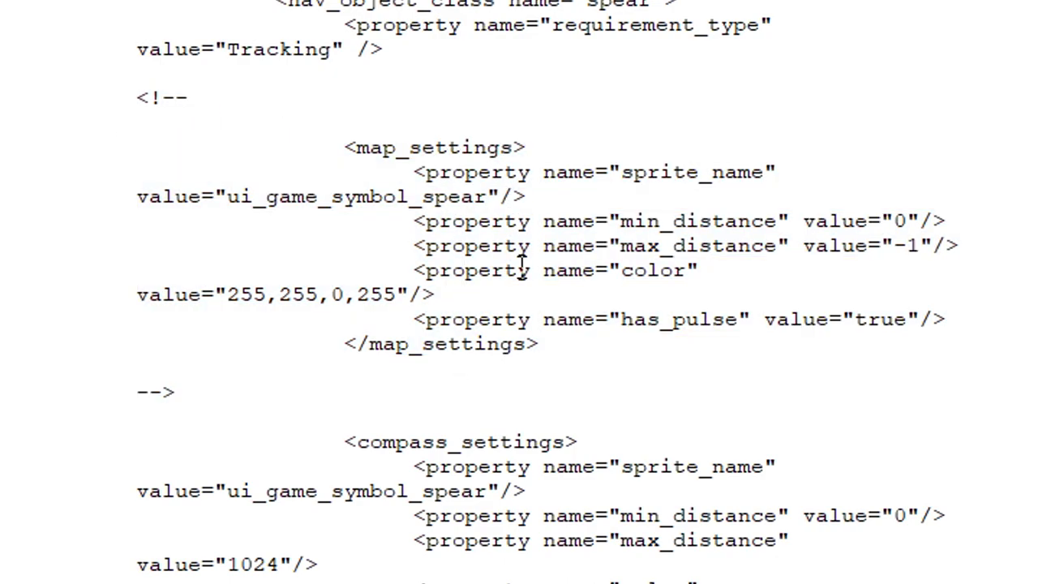
- Move the closing --> to a new line after </compass_settings>, so the comment covers the spear's map and compass settings
scroll(524, 382, "down", 1)
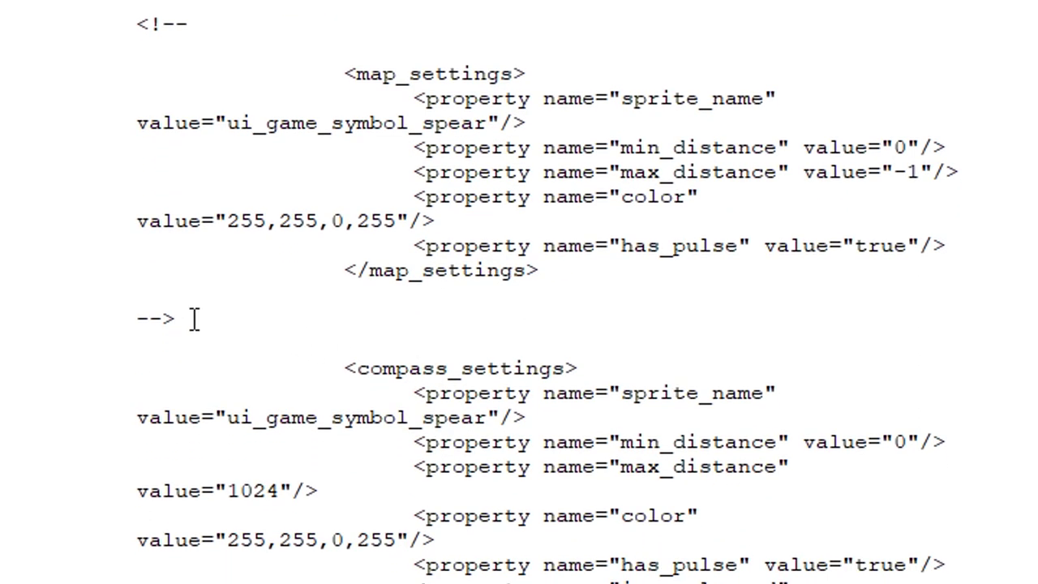
key("BackSpace")
key("BackSpace")
key("BackSpace")
key("BackSpace")
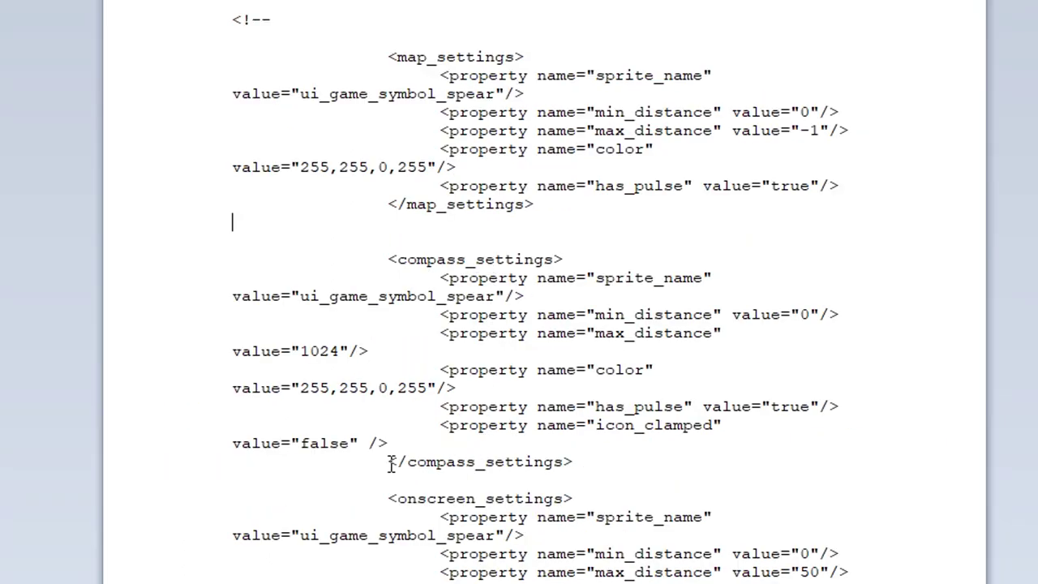
left_click_drag(576, 462, 389, 464)
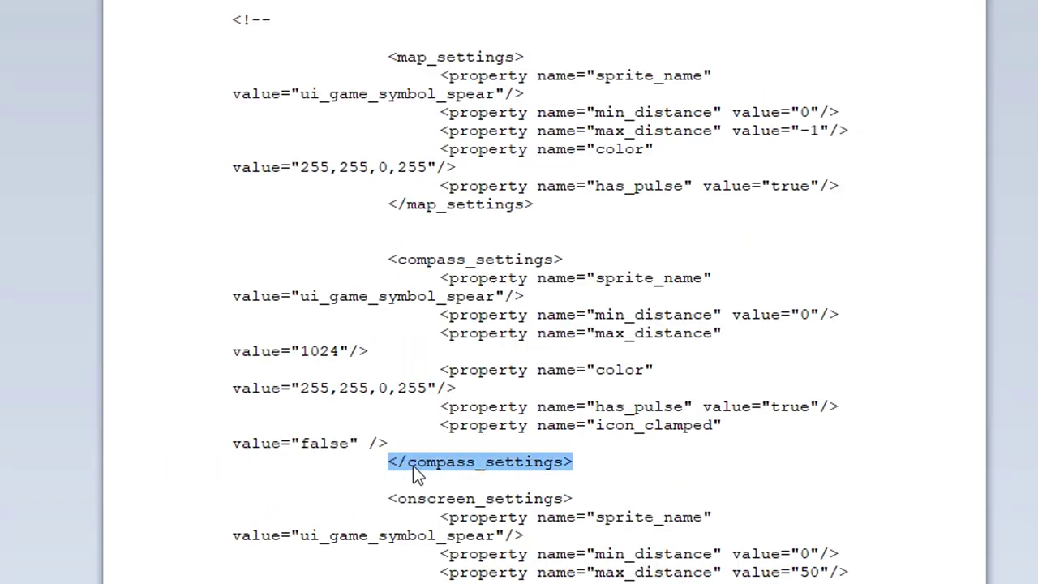
left_click(587, 461)
key("Return")
key("Return")
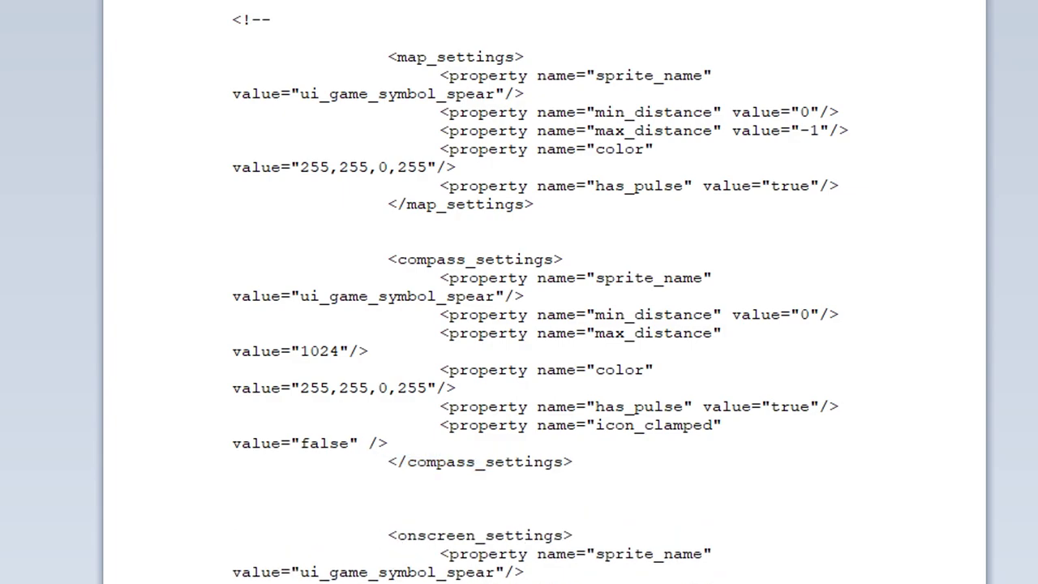
type("-->")
left_click_drag(274, 498, 220, 27)
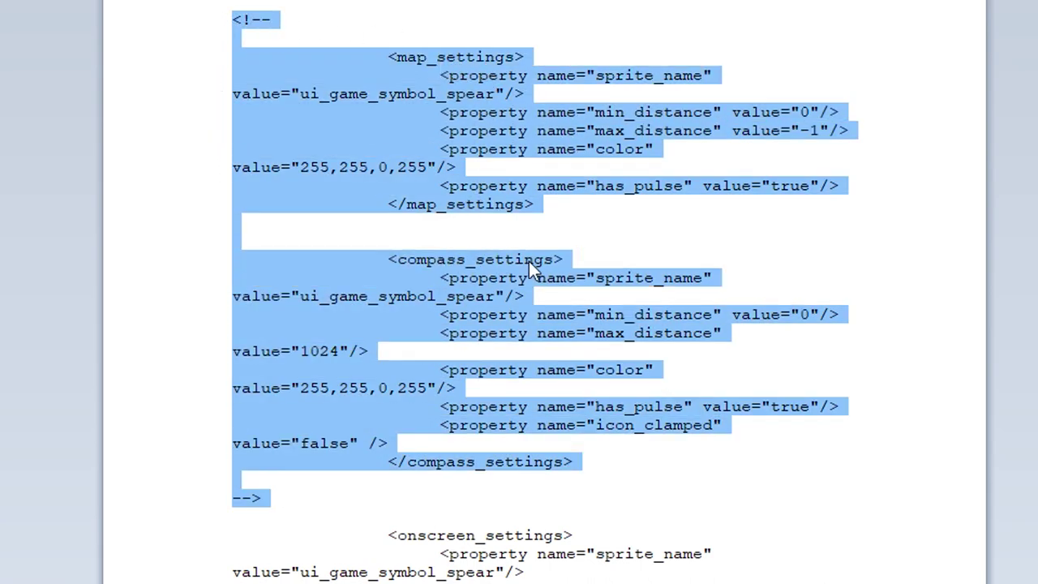
left_click(276, 500)
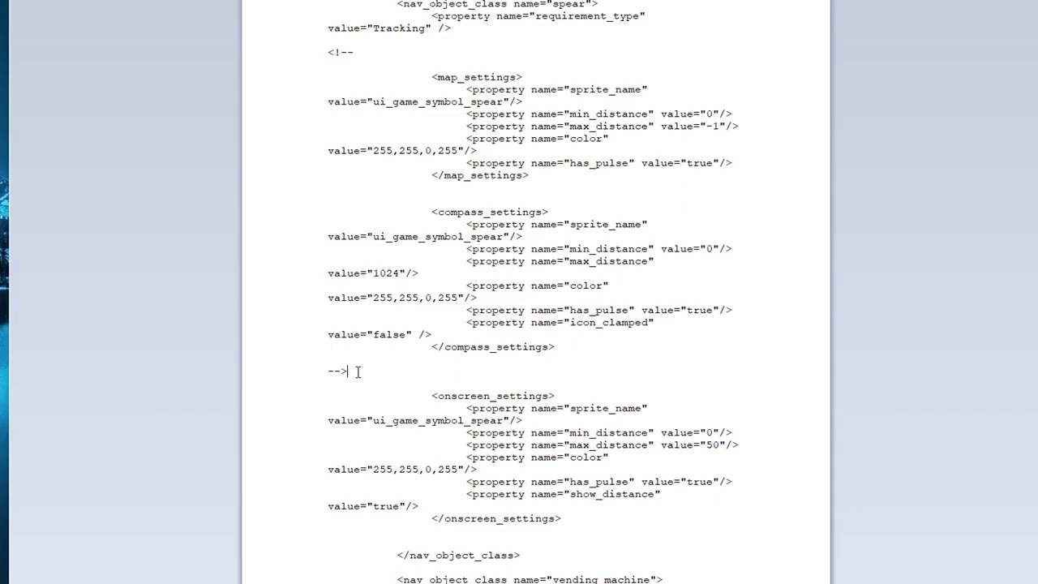
- Move the closing --> to a new line after </onscreen_settings>, commenting out all three spear settings sections, and check the block
key("BackSpace")
key("BackSpace")
left_click(571, 518)
key("Return")
key("Return")
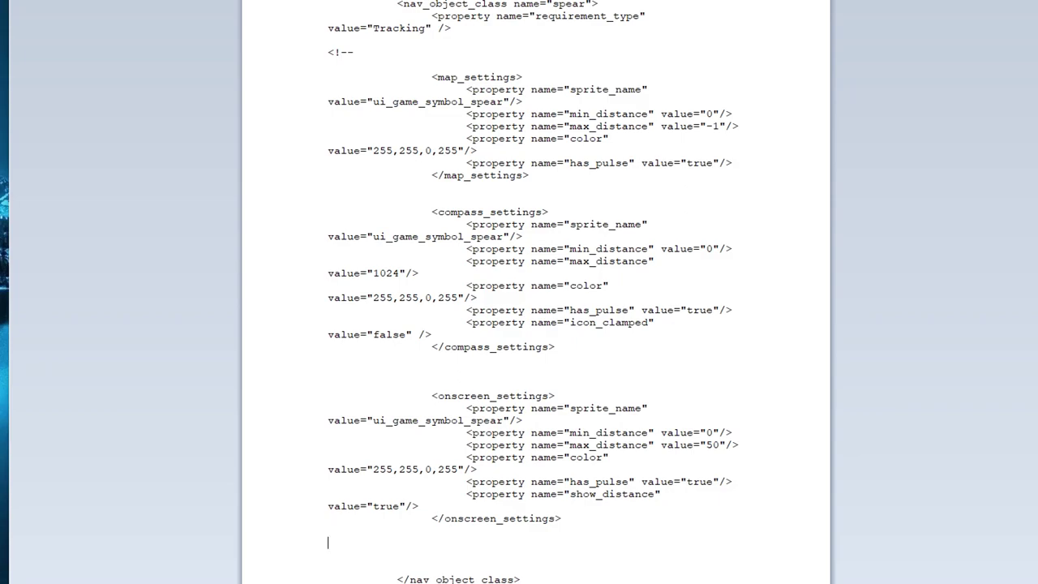
type("-->")
left_click_drag(329, 52, 374, 541)
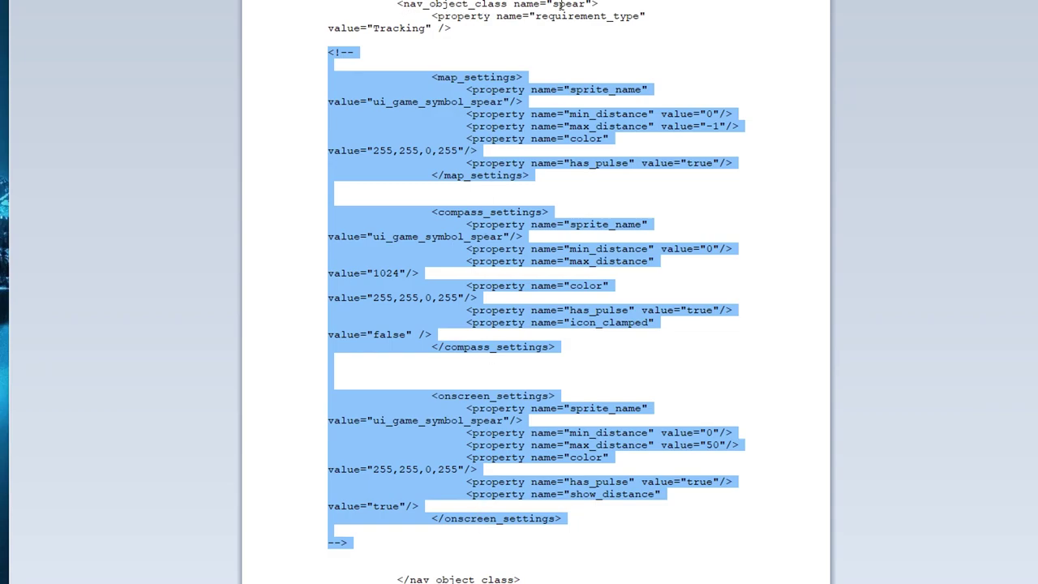
scroll(478, 511, "down", 2)
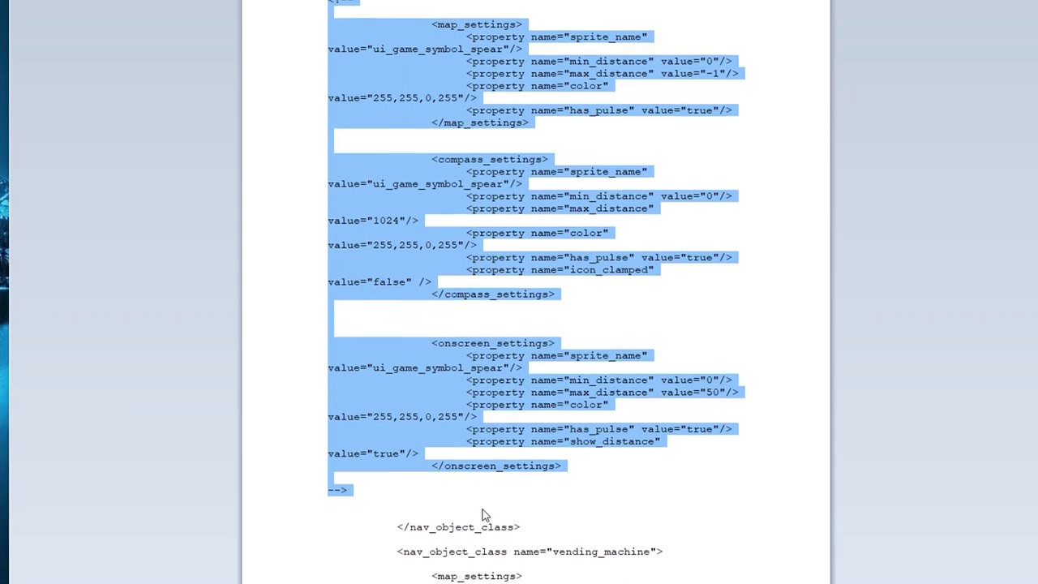
scroll(487, 512, "down", 1)
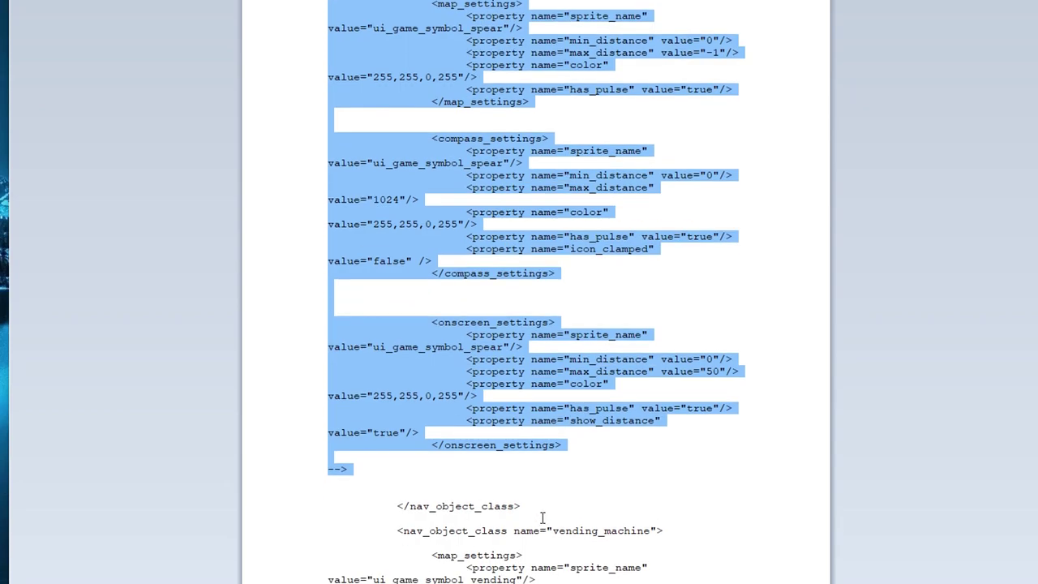
scroll(543, 517, "up", 3)
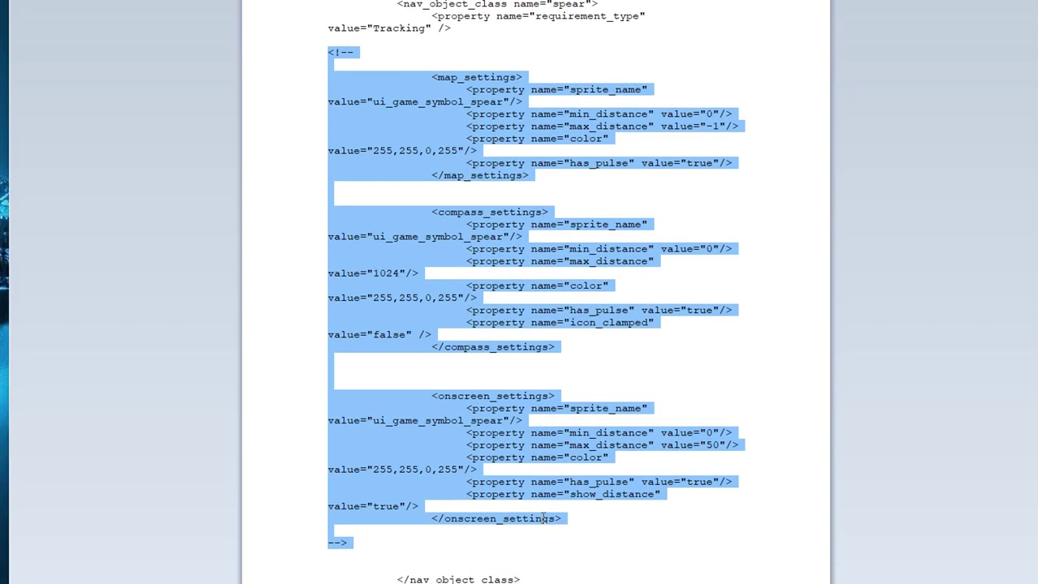
scroll(396, 545, "down", 2)
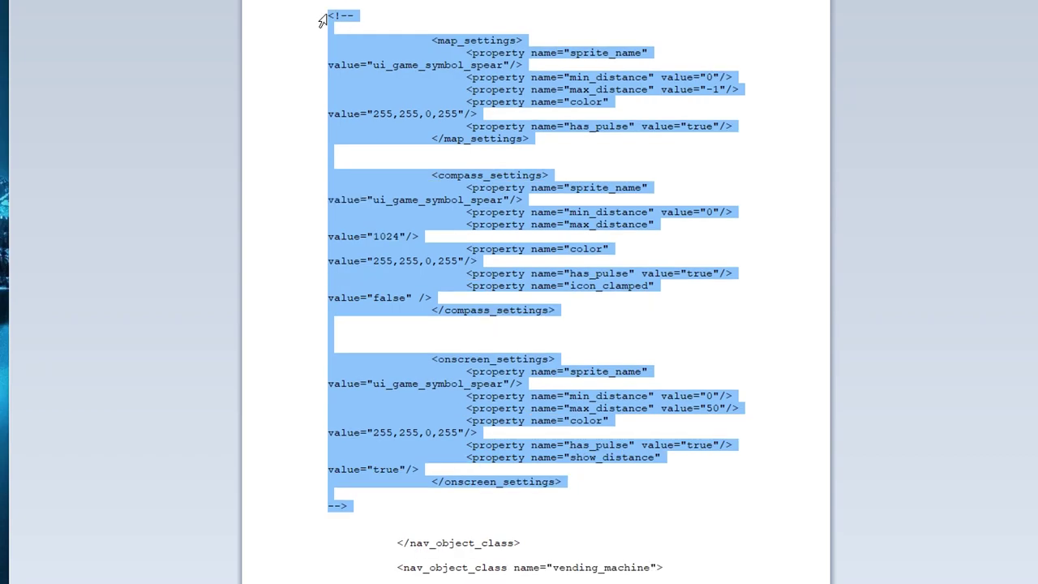
- Deselect the commented-out spear block and review it down to the closing --> and the lines below it
left_click(383, 506)
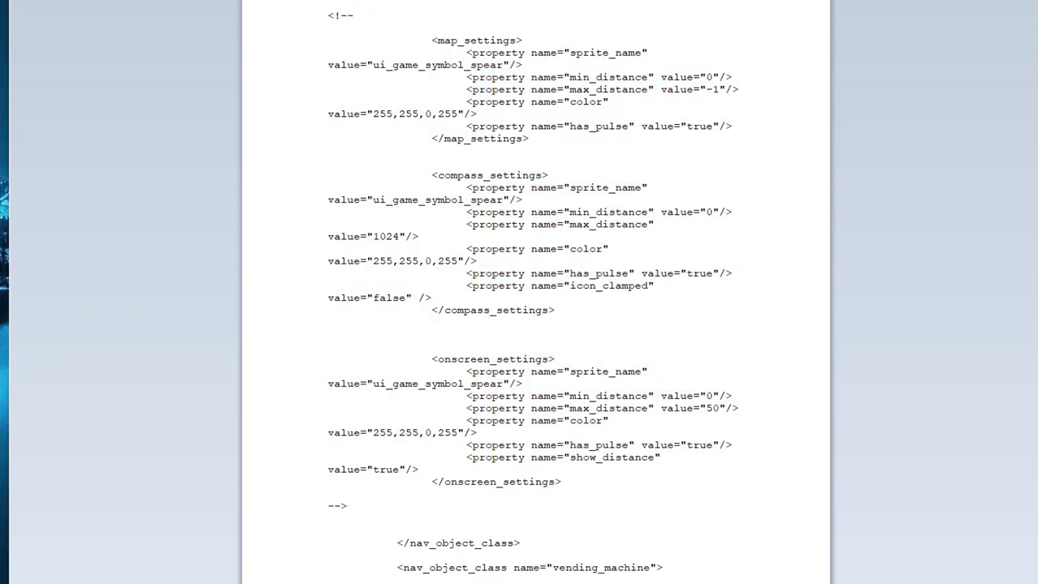
scroll(580, 247, "down", 13)
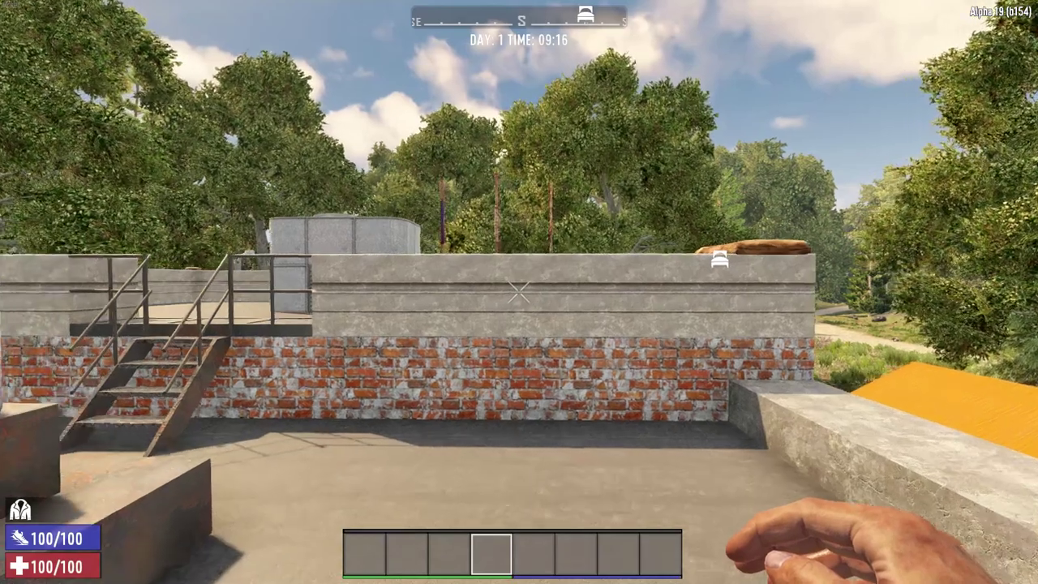
- Switch to 7 Days To Die, collect the middle iron spear from the wall, and equip it in the first toolbelt slot
key("w")
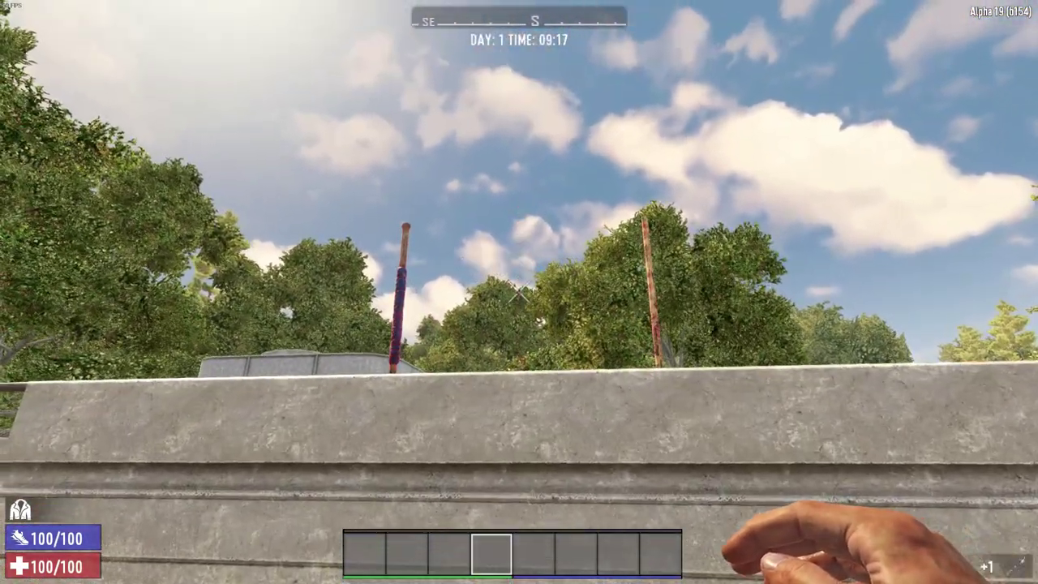
key("Tab")
key("Tab")
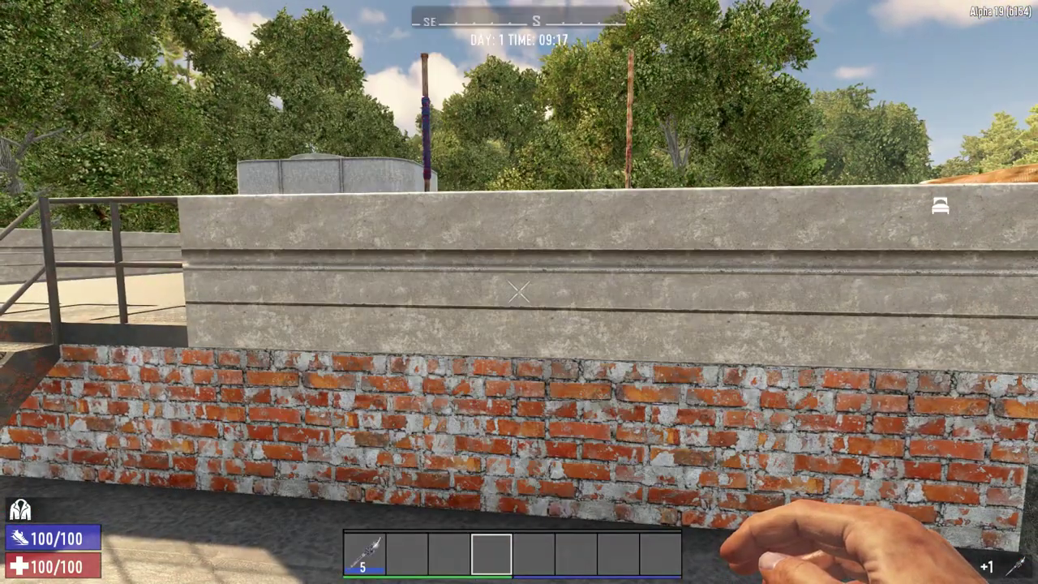
scroll(518, 292, "down", 4)
key("s")
scroll(519, 292, "down", 1)
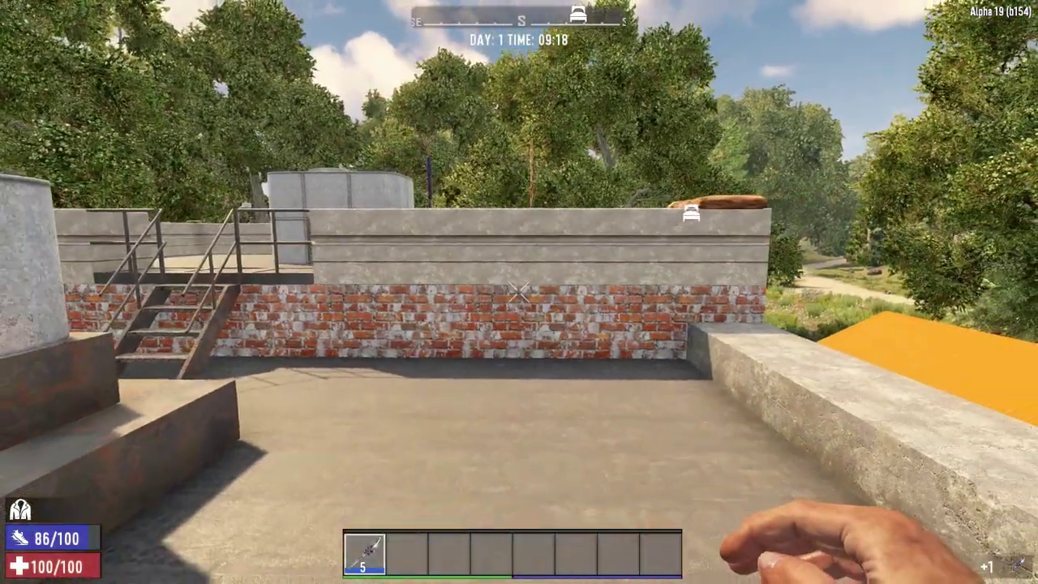
- Throw the iron spear into the facing concrete wall and check the compass, the screen and the map for its marker
left_click(519, 292)
key("w")
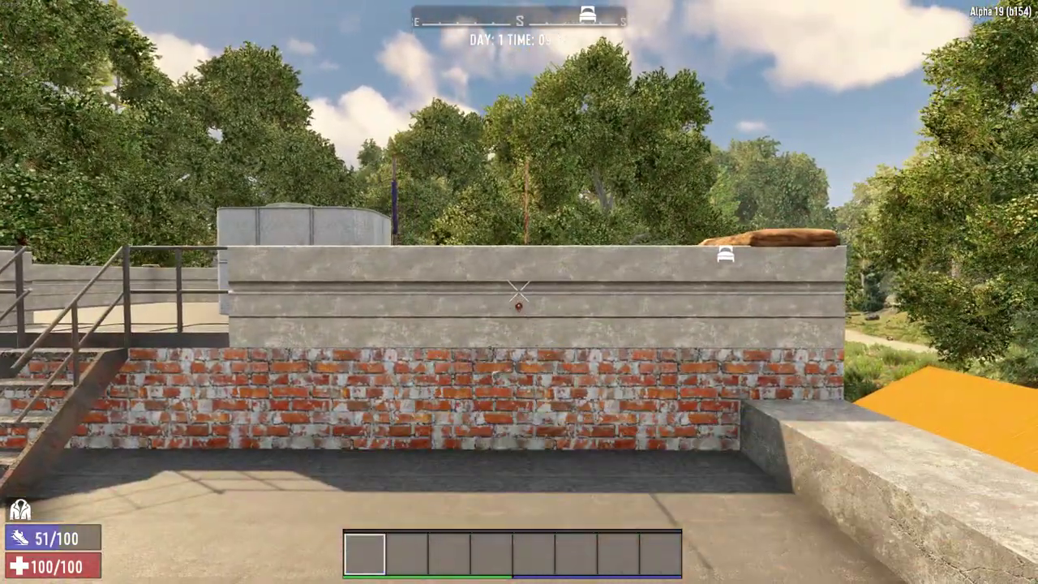
key("s")
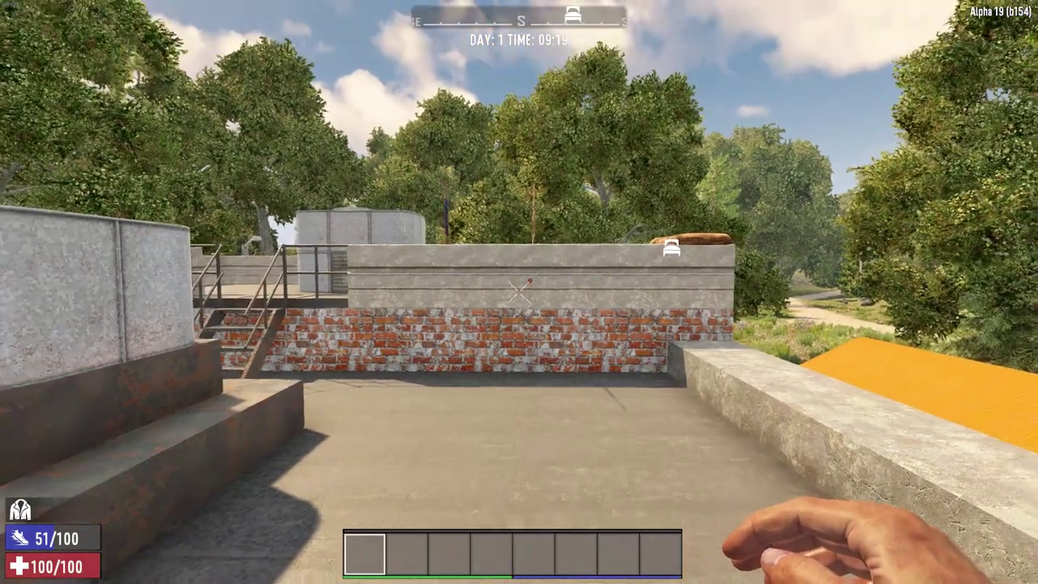
key("w")
key("s")
key("w")
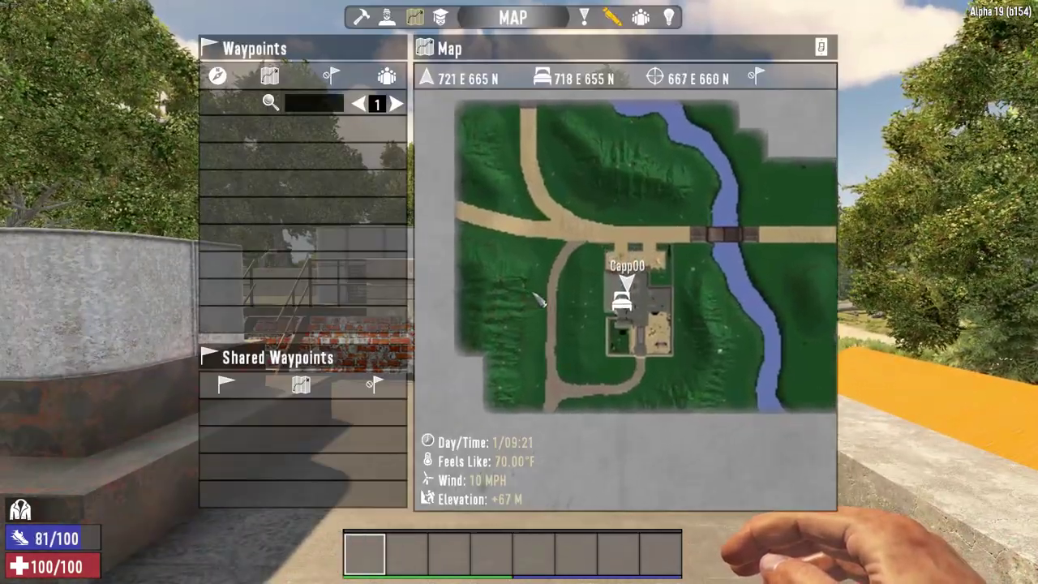
- Examine the bedroll's marker up close for comparison, and collect the iron spear from the wall
key("w")
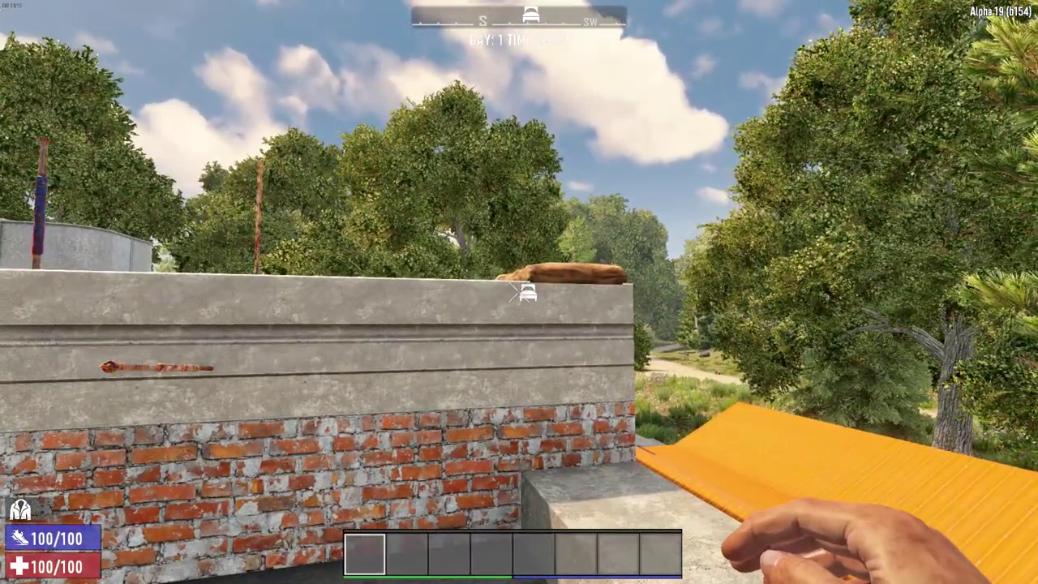
key("s")
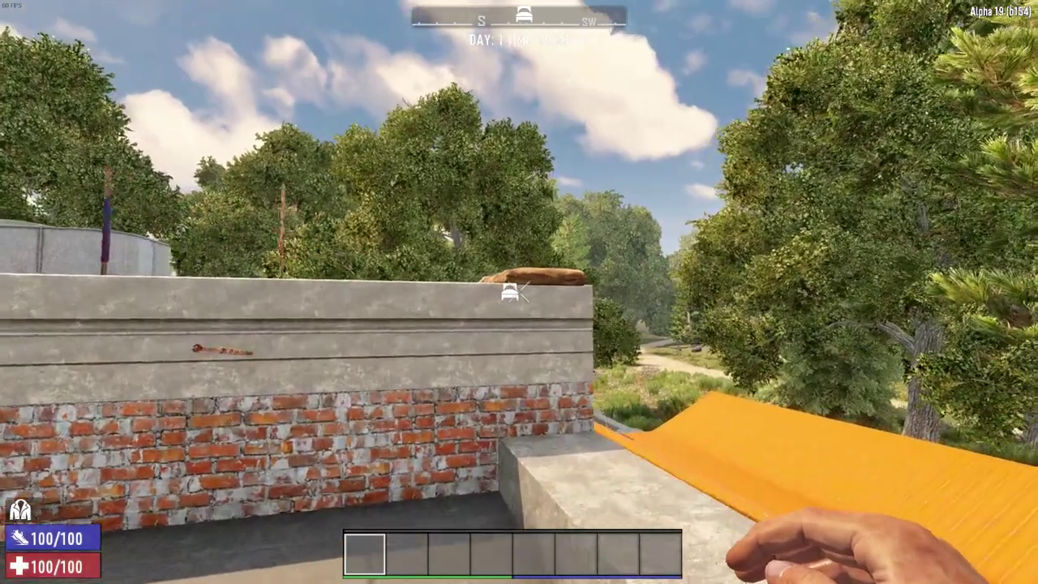
key("w")
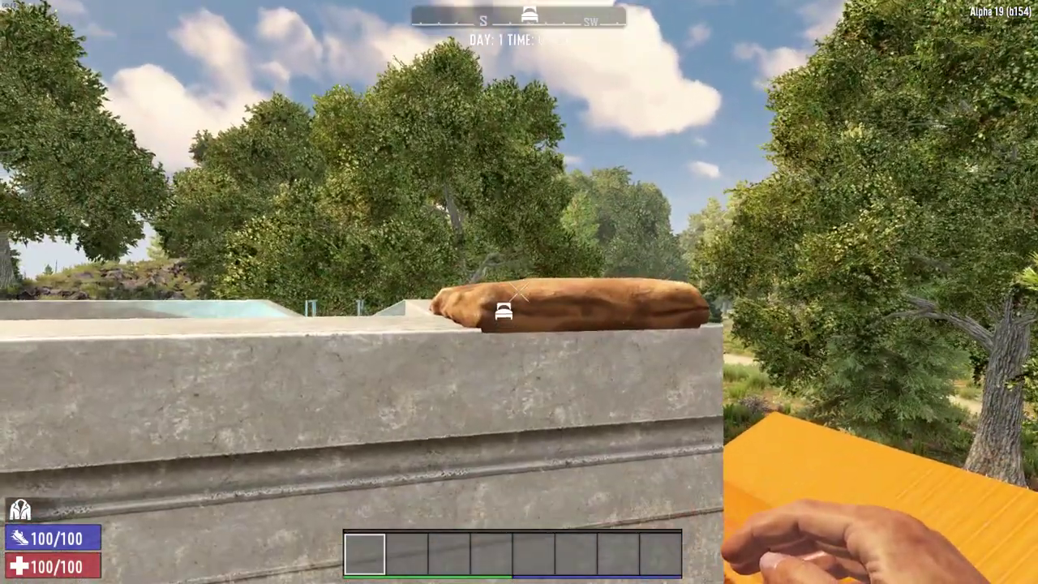
key("s")
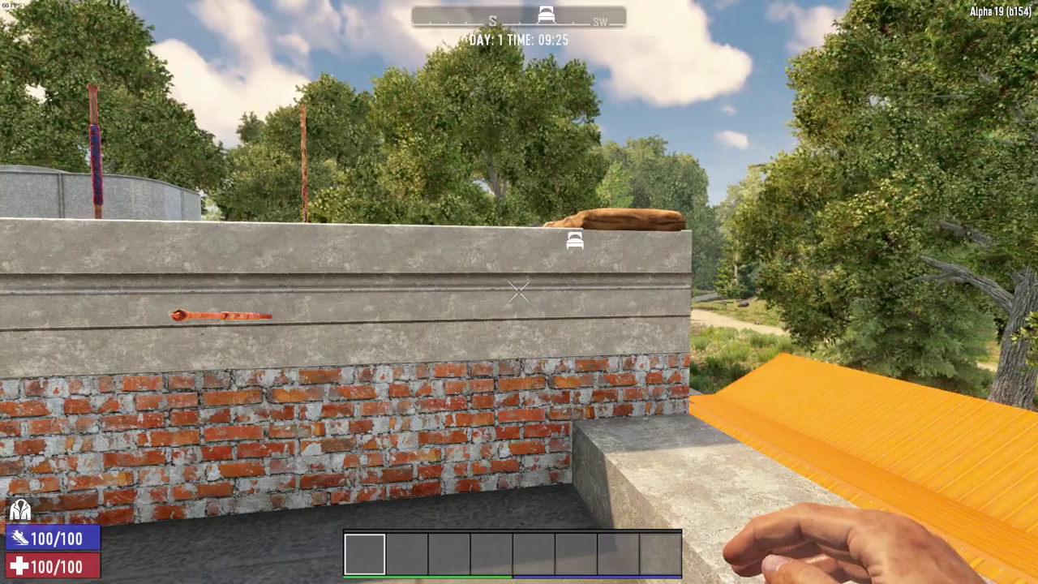
key("e")
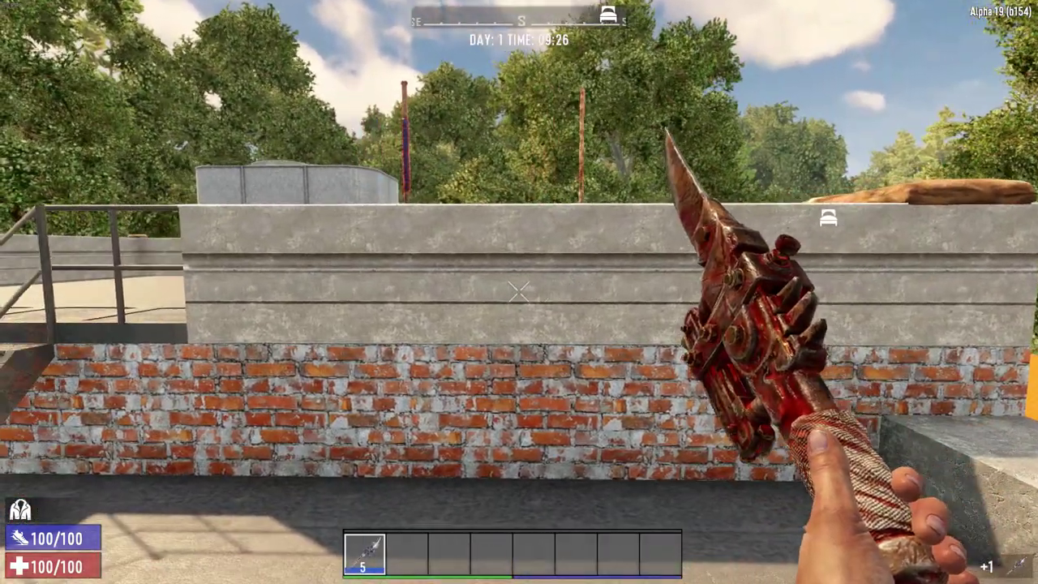
- Enable god mode, throw the iron spear onto the wall top between the other two spears, and look at all three
key("q")
key("space")
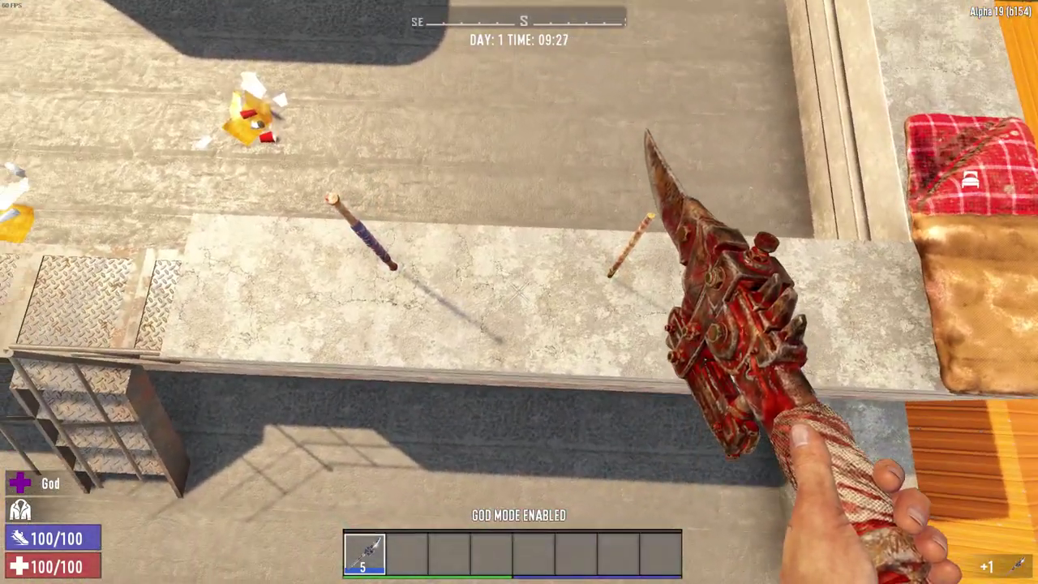
left_click(519, 292)
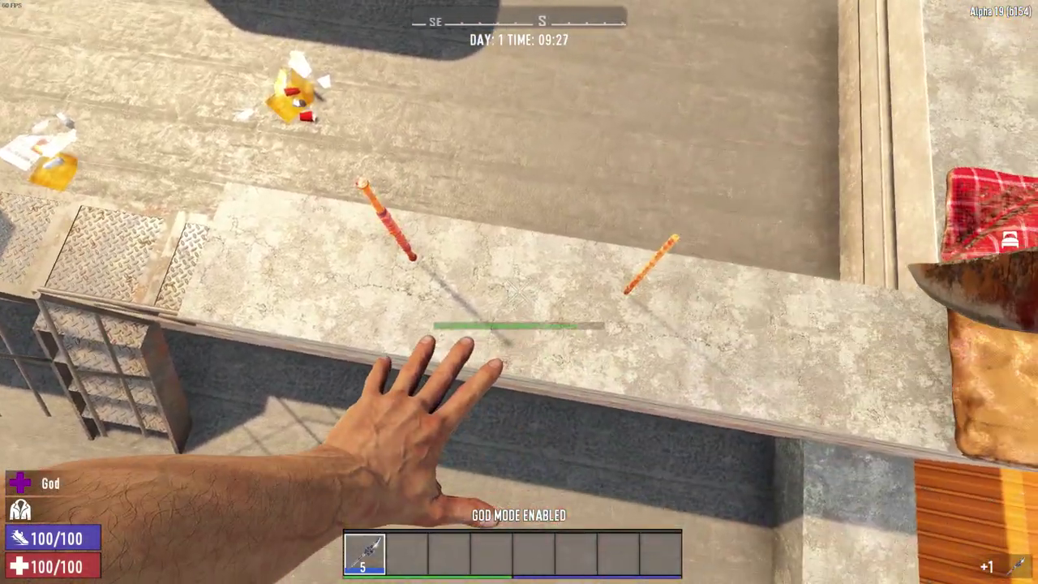
left_click(519, 292)
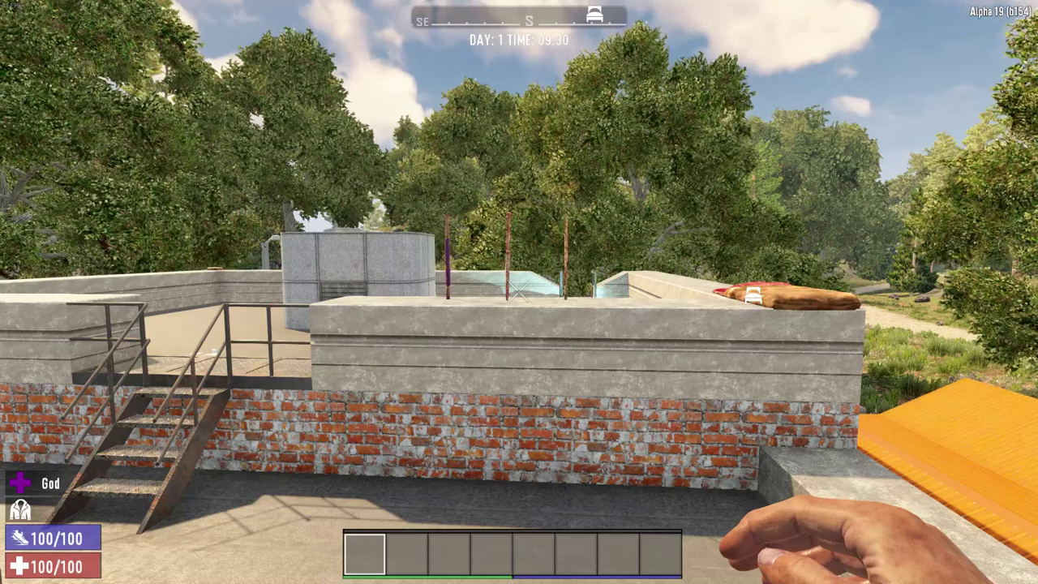
key("w")
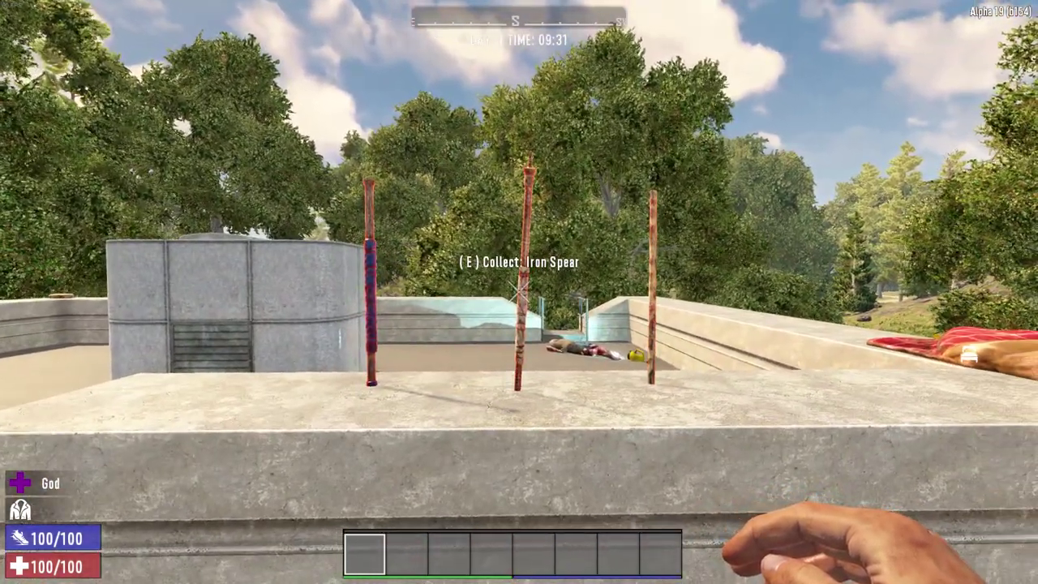
- Collect all three spears from the top of the wall and turn god mode off
key("e")
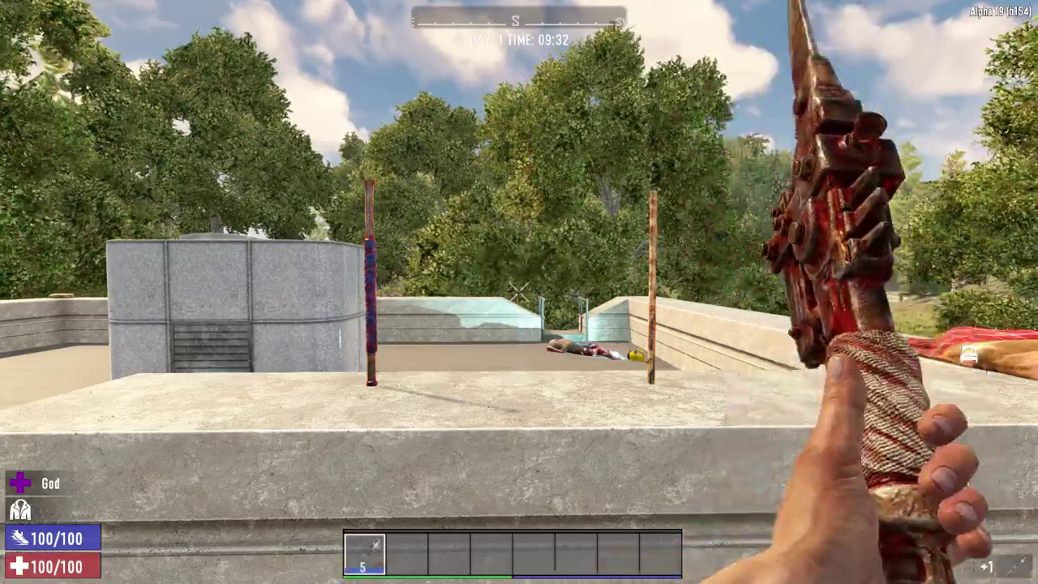
key("e")
key("e")
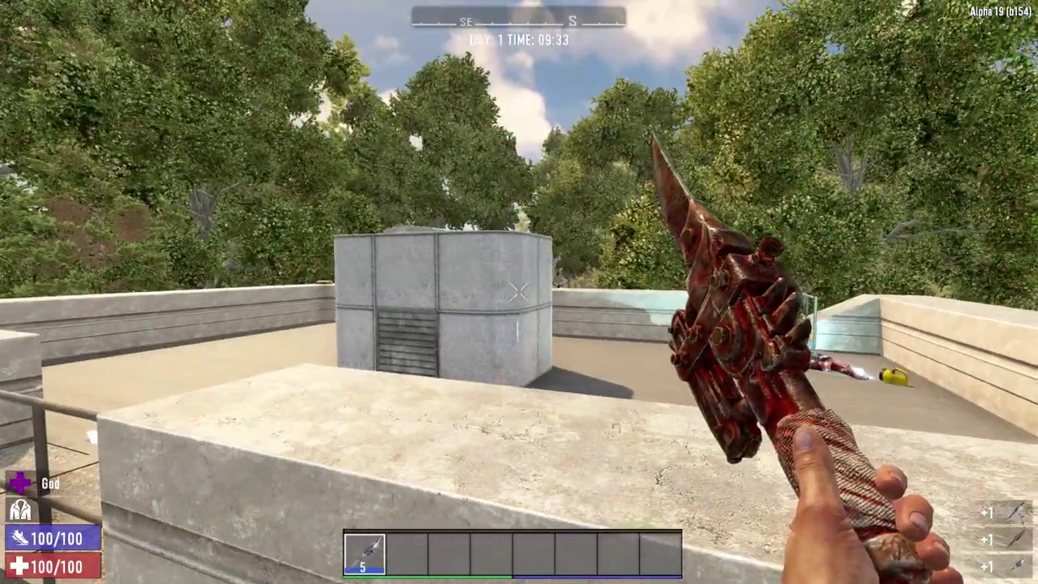
key("w")
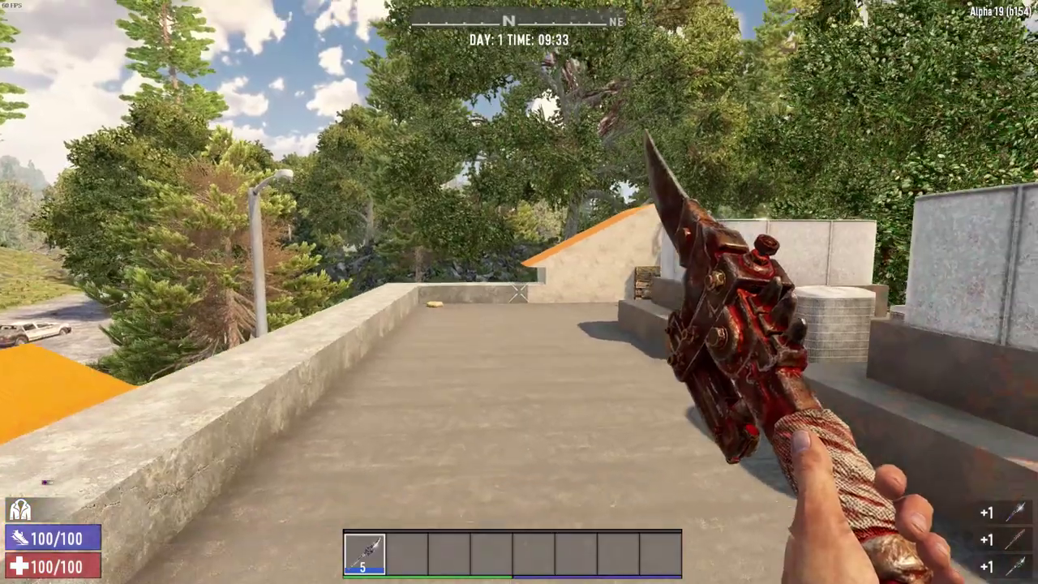
- Throw the iron spear into the gable wall, and transfer the steel and stone spears from the inventory to the toolbelt
key("s")
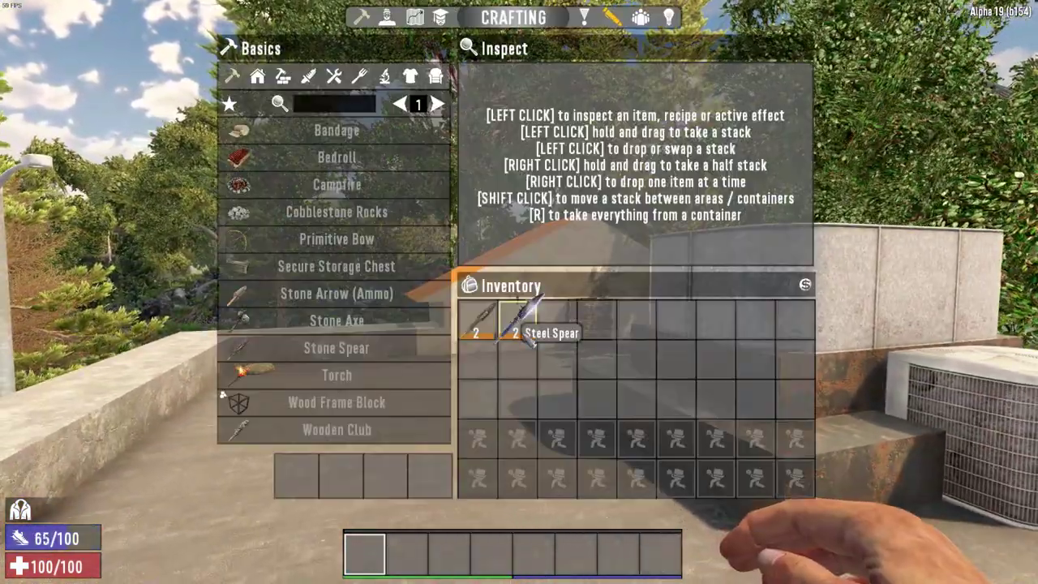
left_click(518, 320, "shift")
left_click(478, 320, "shift")
key("Tab")
- Throw the steel and stone spears into the gable wall beside the iron spear and check them up close for markers
left_click(519, 292)
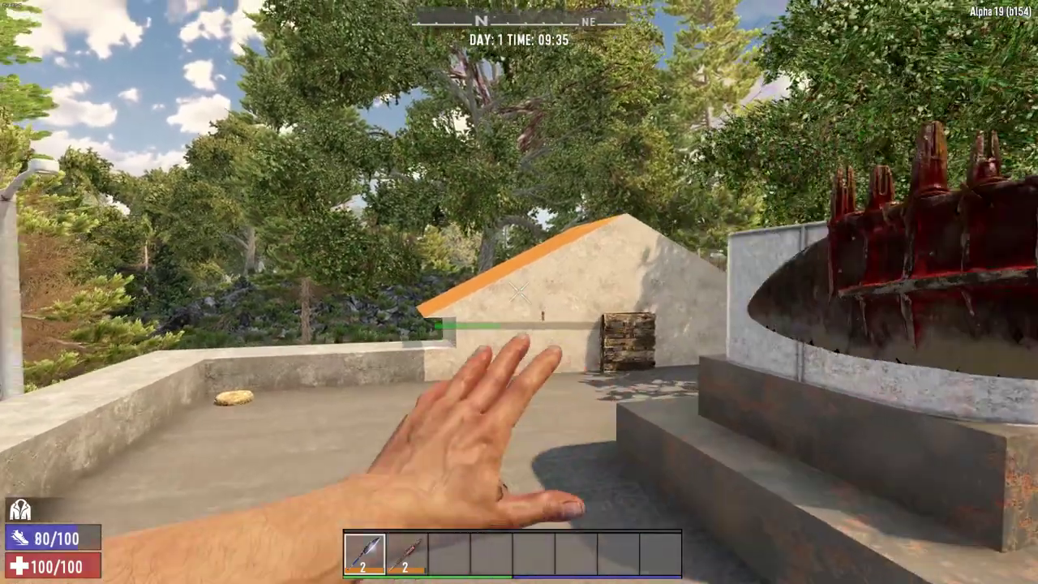
key("w")
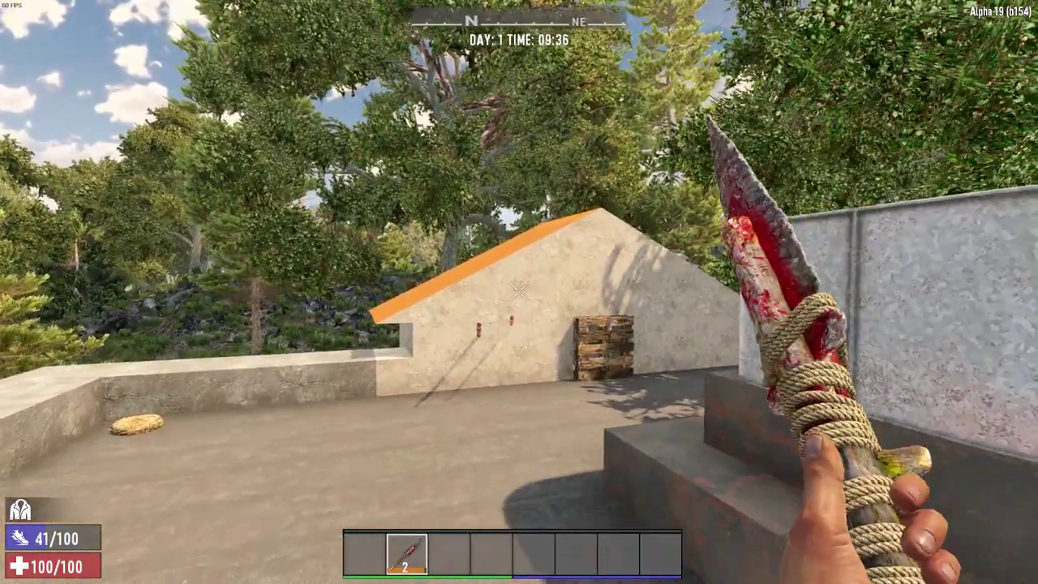
left_click(519, 292)
key("w")
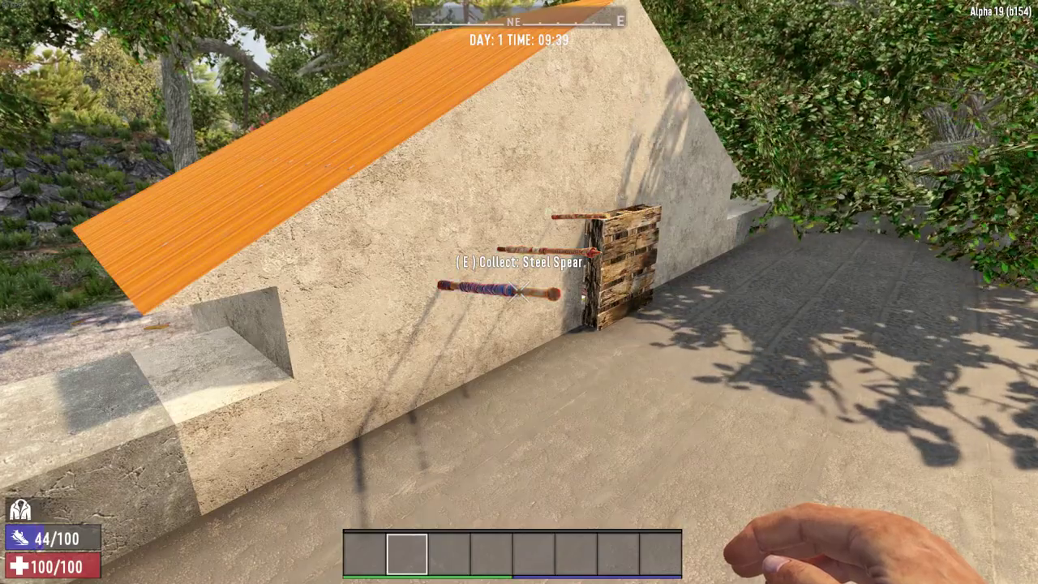
key("w")
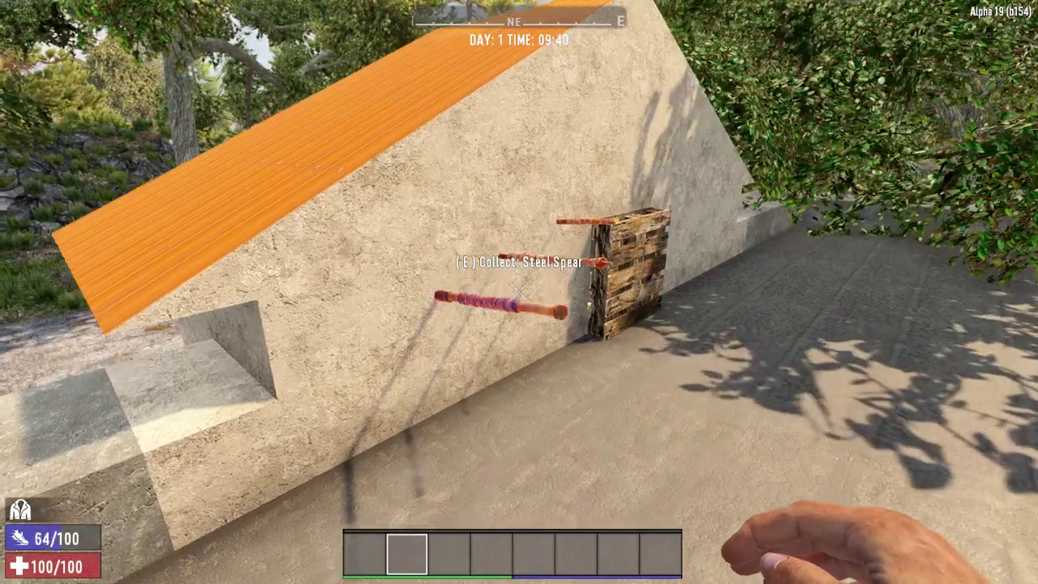
- Collect the three spears from the gable wall and walk back across the roof toward the brick wall
key("e")
key("e")
key("e")
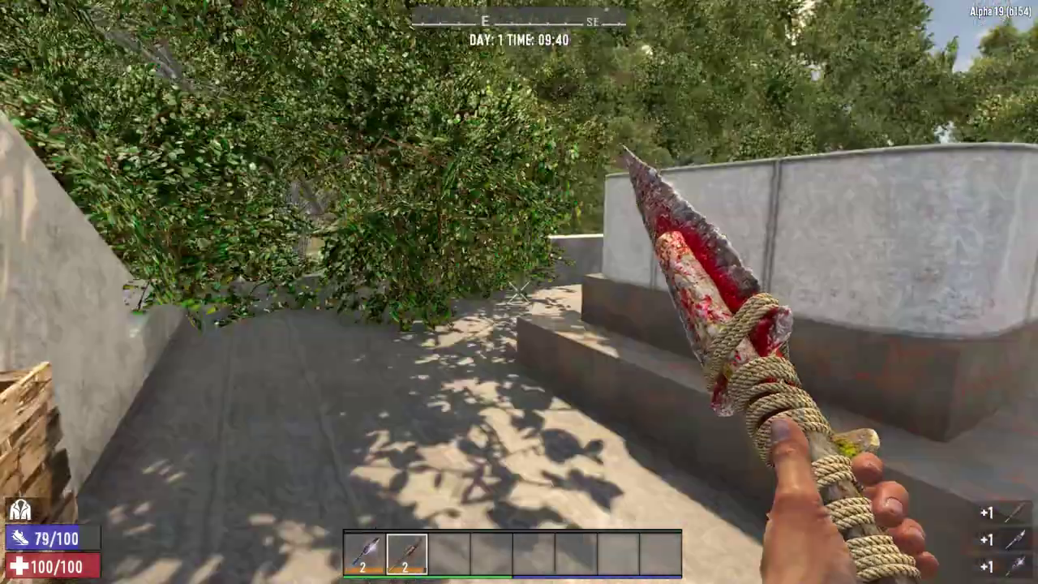
key("w")
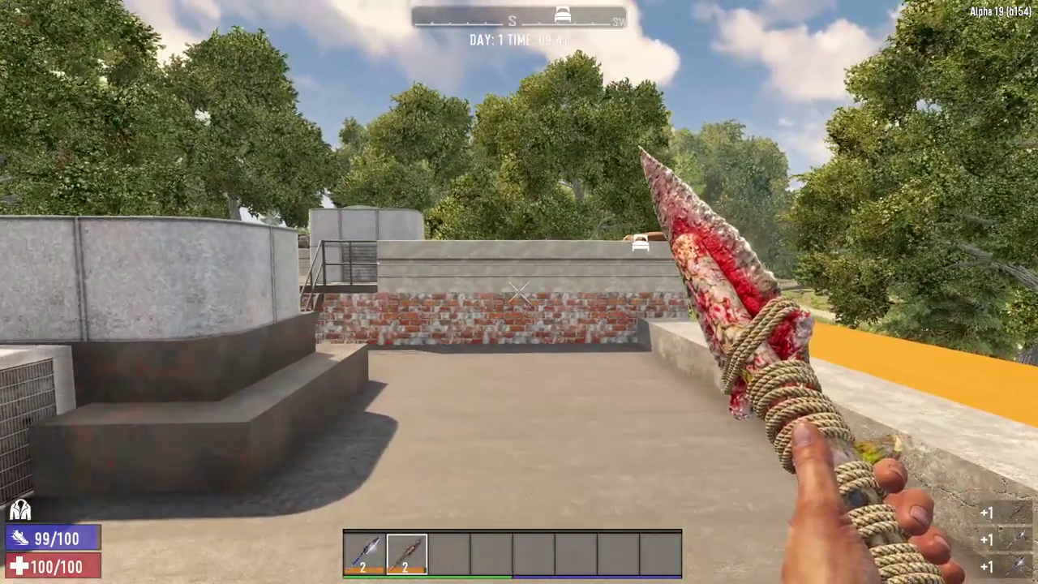
key("w")
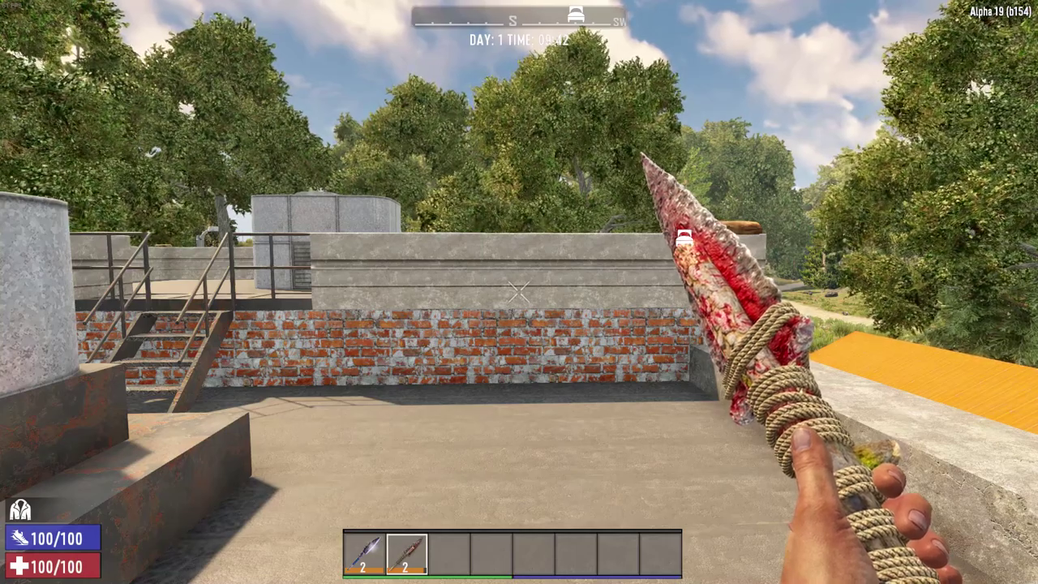
key("w")
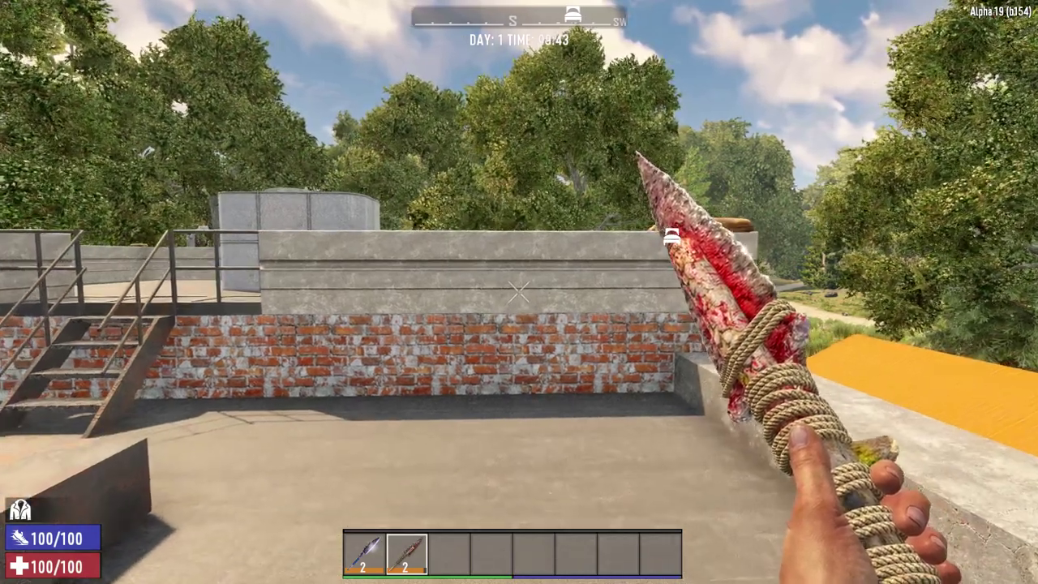
- Move the iron spear from the inventory to the third toolbelt slot and equip it
key("Tab")
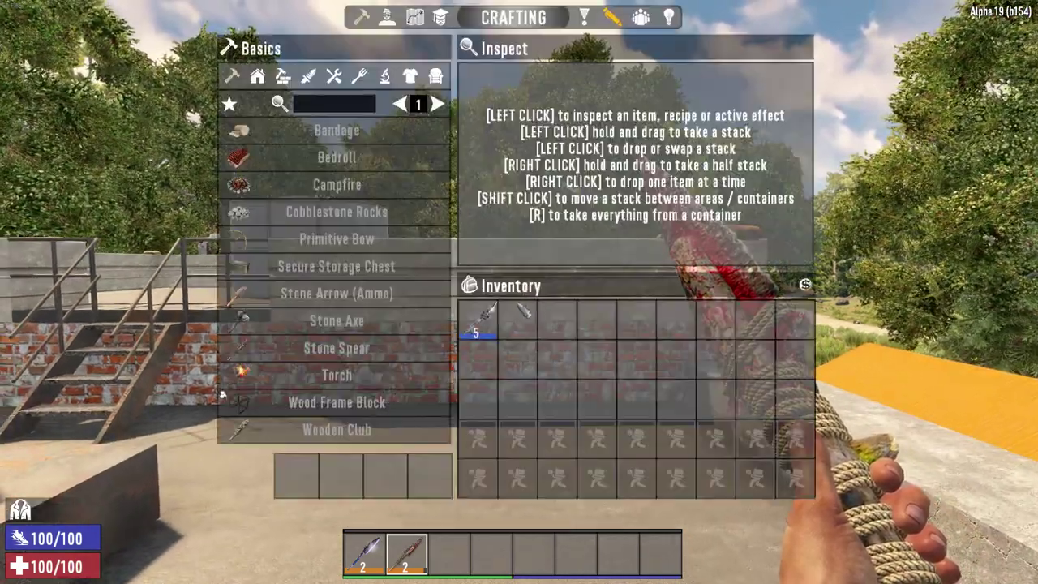
left_click(481, 318, "shift")
key("Tab")
key("3")
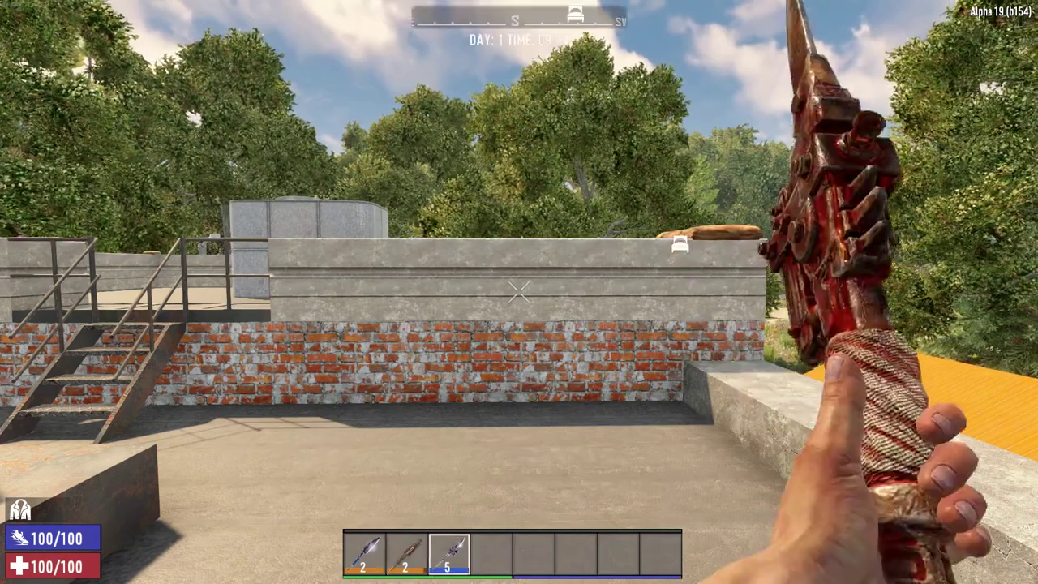
key("a")
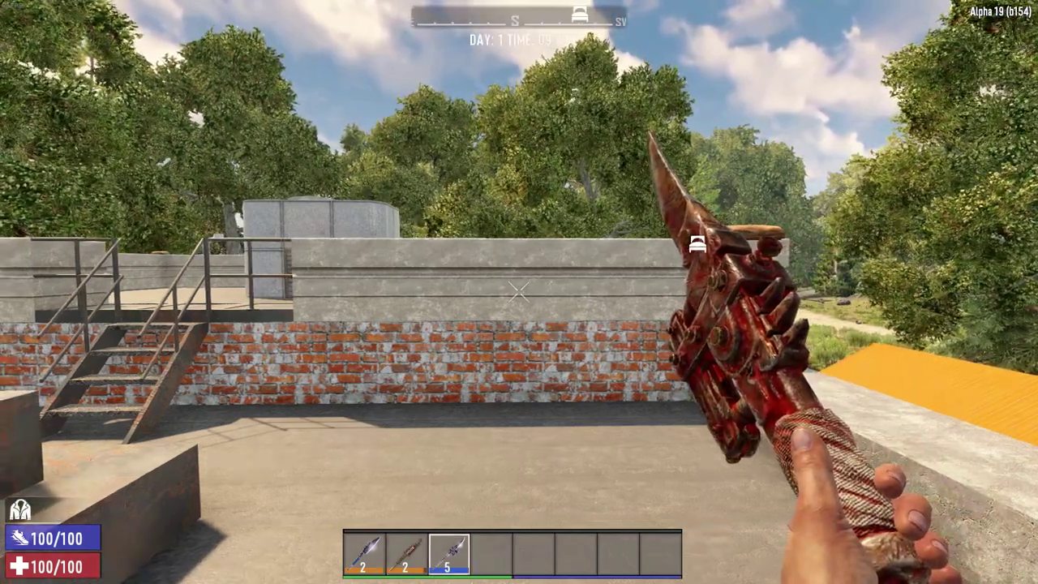